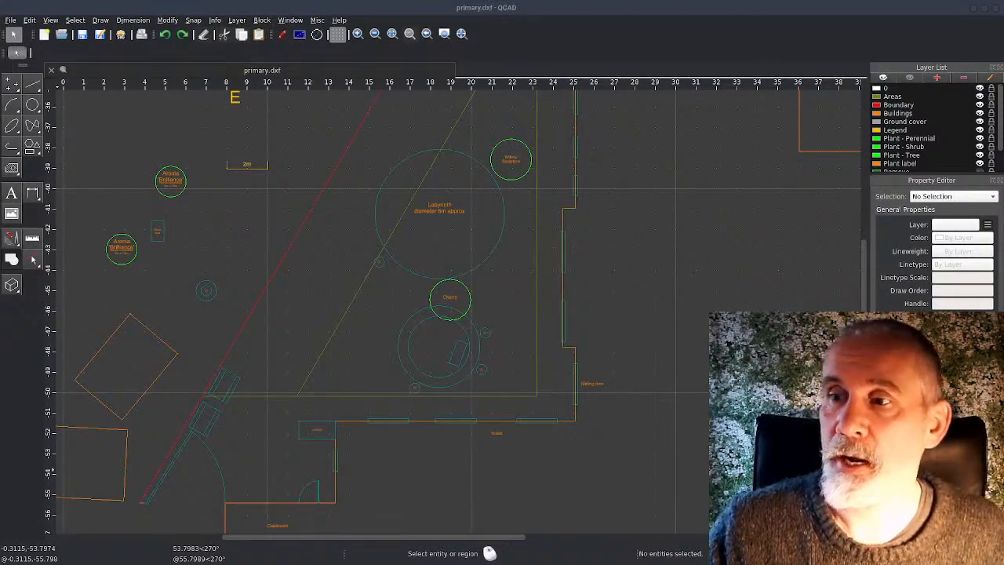
Examine the plan around the Labyrinth, the Cherry tree, the two concentric circles and the rectangular block inside them
scroll(498, 405, down, 3)
scroll(450, 403, up, 5)
mouse_move(453, 389)
middle_down()
mouse_move(539, 334)
mouse_move(556, 306)
mouse_move(544, 326)
mouse_move(559, 269)
mouse_move(548, 258)
middle_up()
right_click(539, 335)
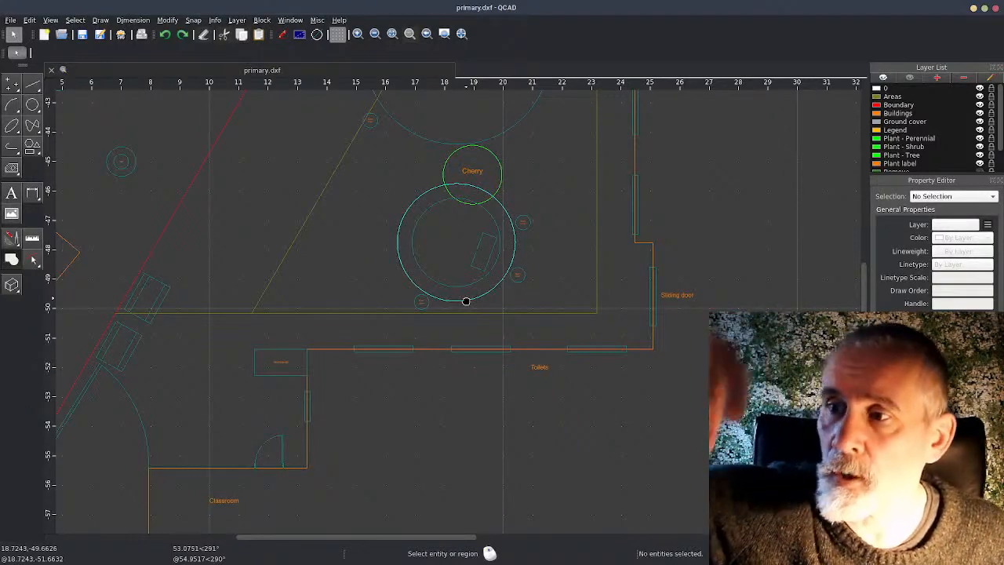
mouse_move(567, 273)
middle_down()
mouse_move(504, 524)
mouse_move(540, 285)
mouse_move(486, 416)
middle_up()
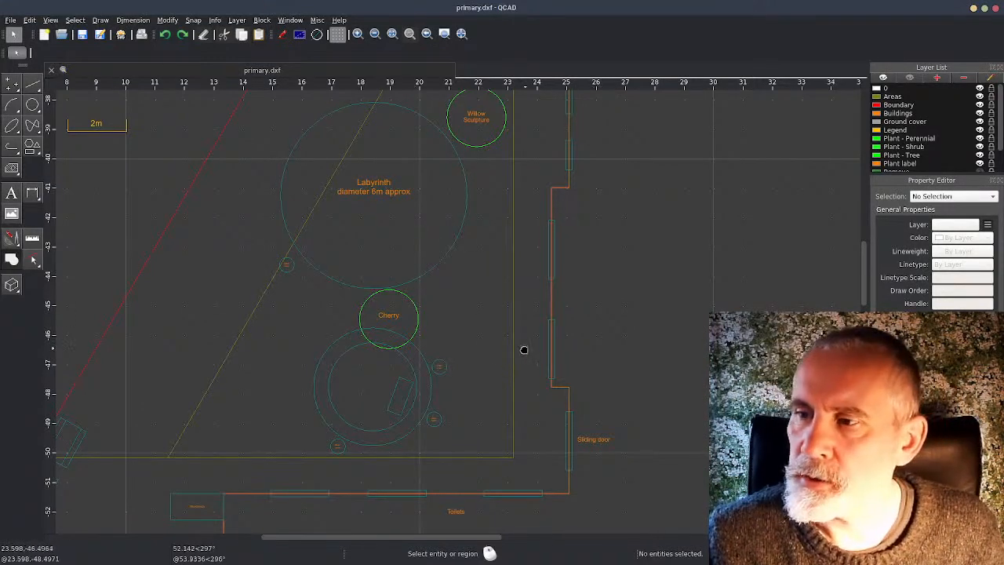
scroll(382, 418, up, 4)
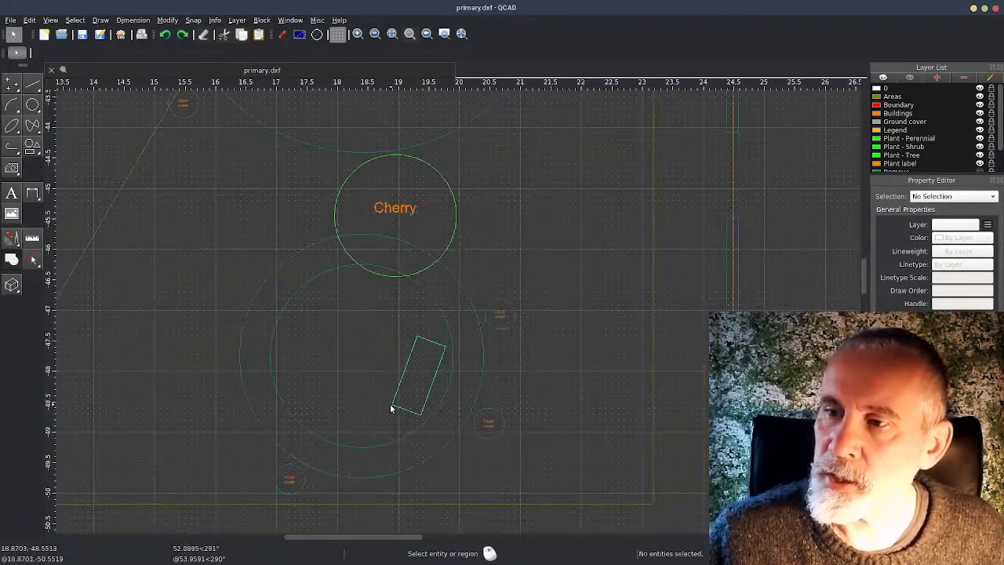
click(392, 406)
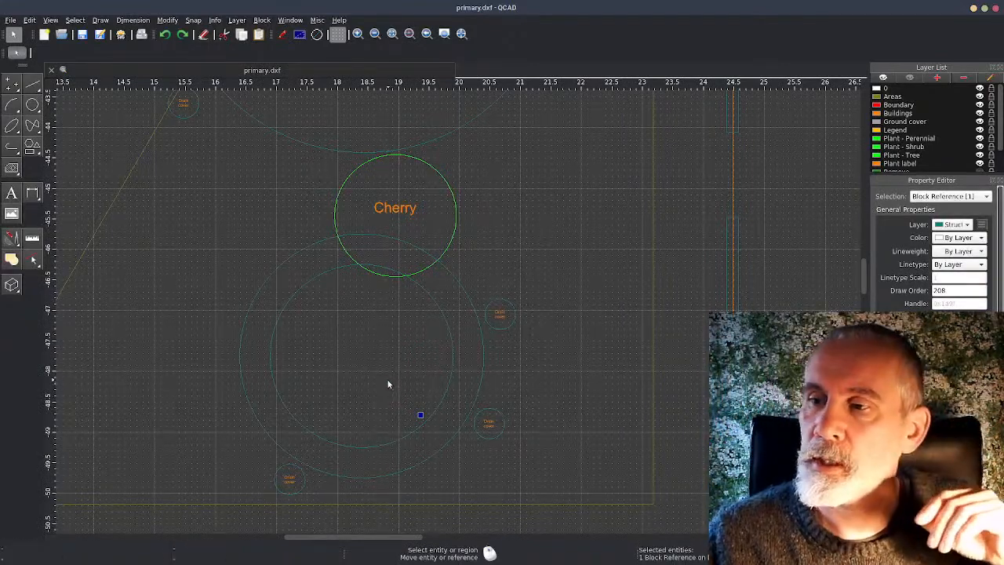
key(Escape)
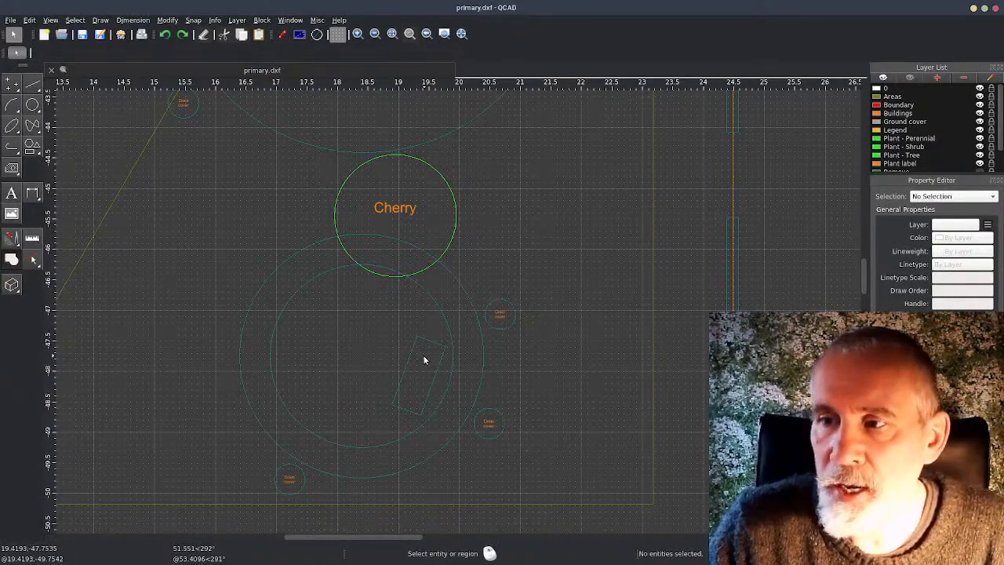
scroll(564, 227, down, 1)
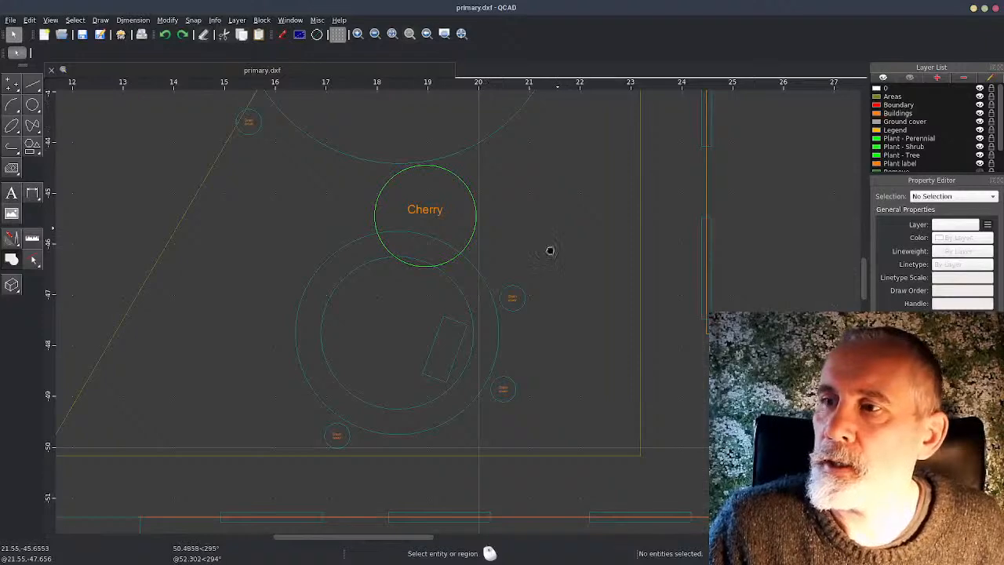
middle_drag(557, 234, 509, 436)
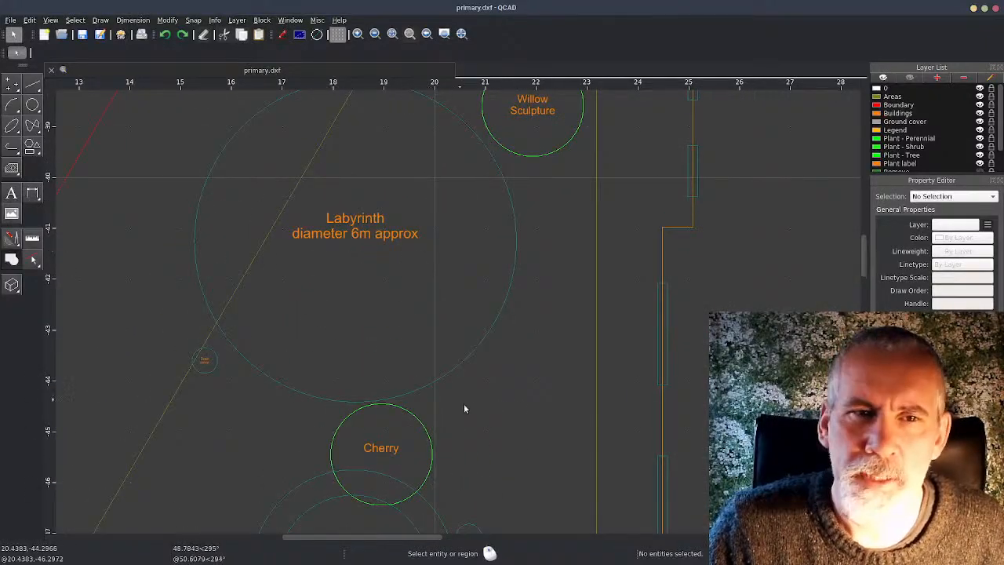
mouse_move(580, 475)
middle_down()
mouse_move(633, 184)
mouse_move(630, 190)
middle_up()
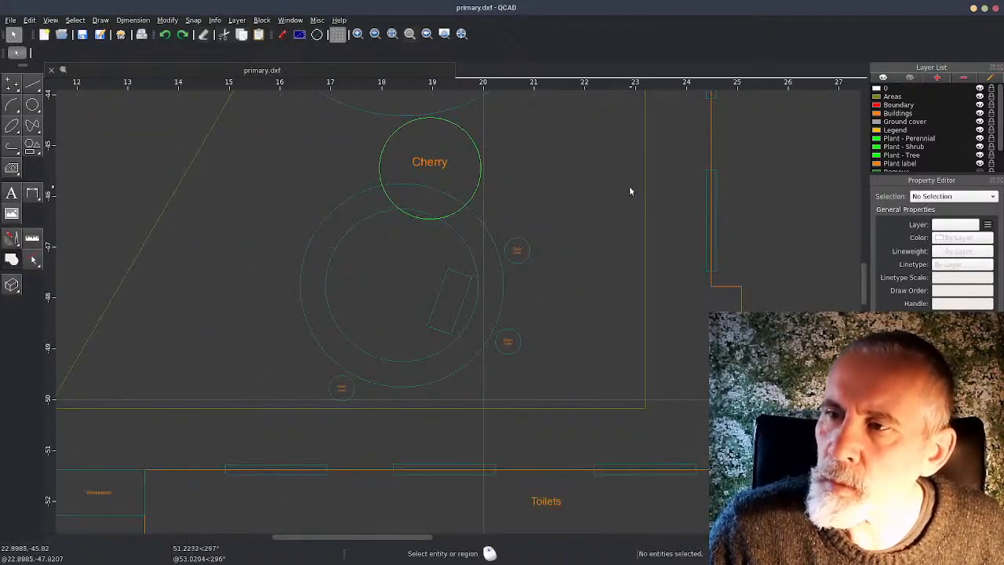
click(399, 382)
click(403, 361)
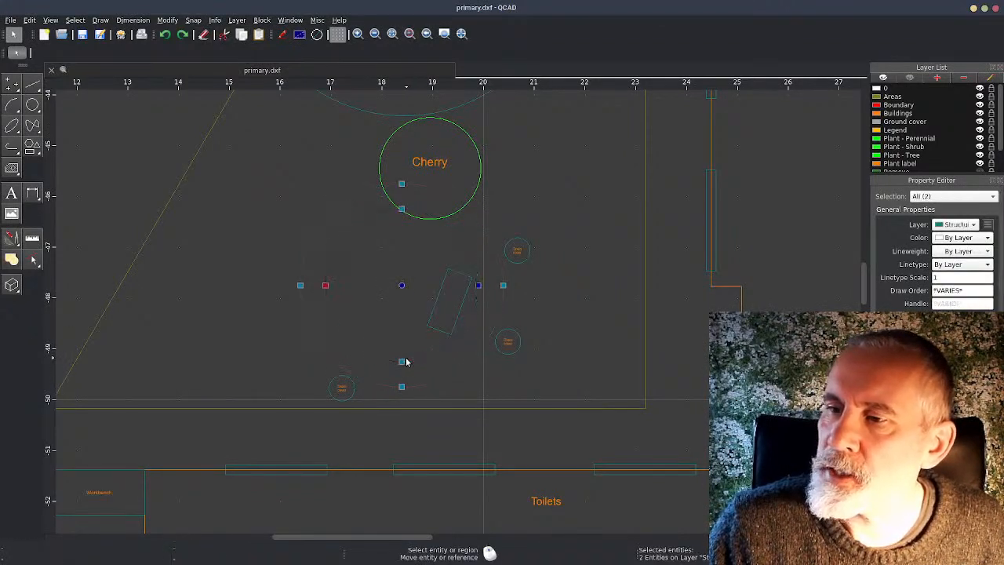
click(442, 332)
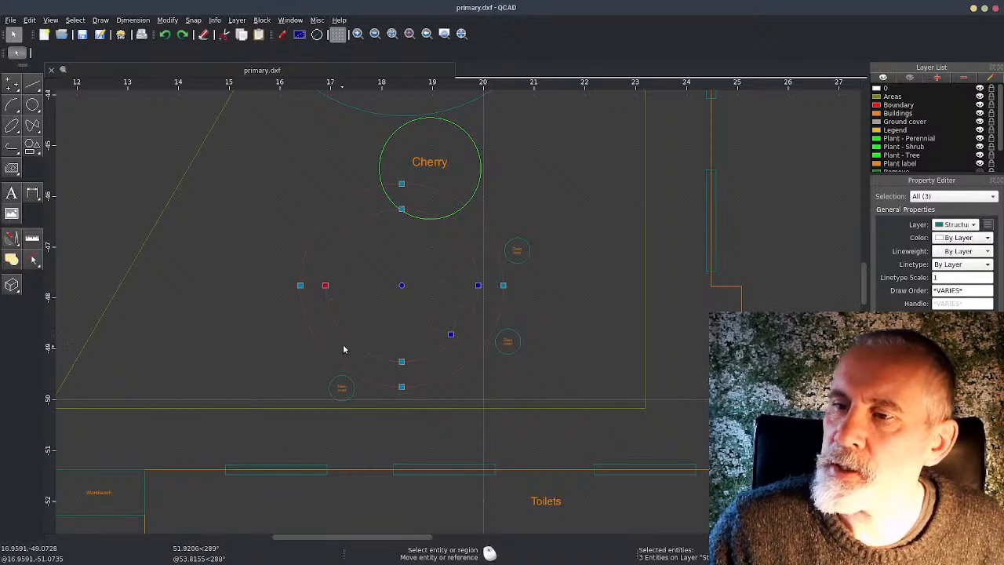
scroll(343, 349, up, 3)
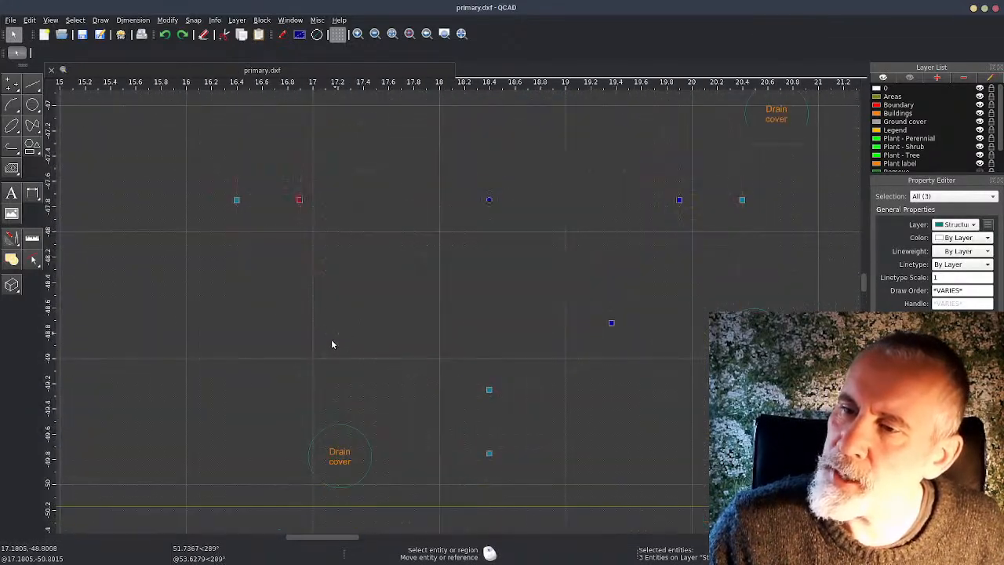
key(Escape)
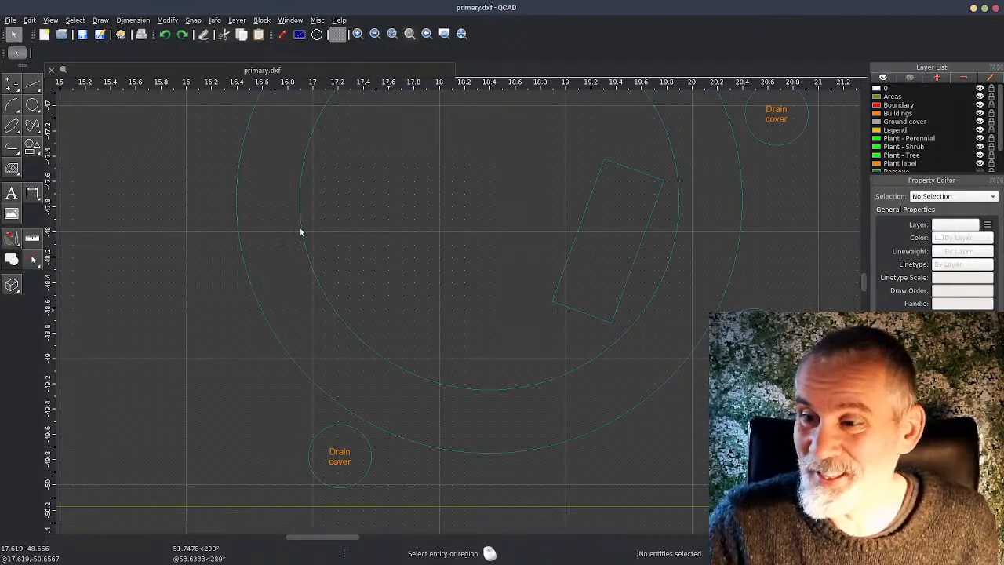
Create a block named "Seating area" from the two concentric circles and the rectangle, with the circles' centre as reference point
click(499, 390)
click(514, 451)
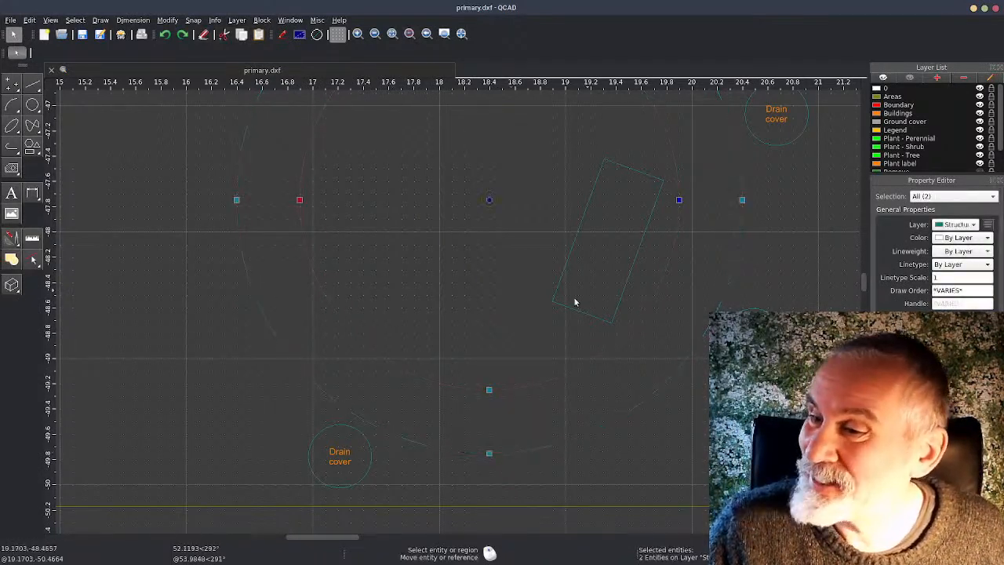
click(576, 309)
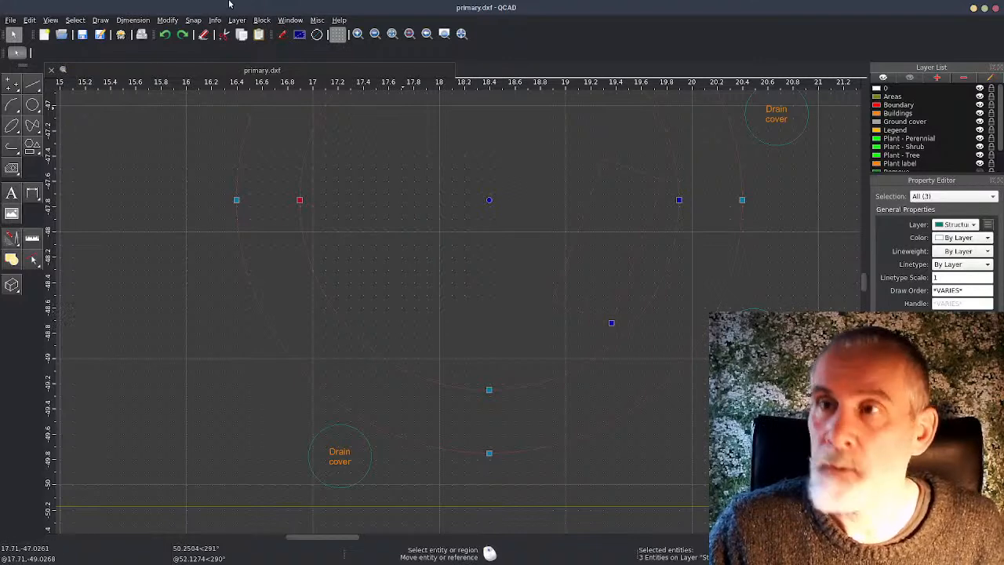
click(258, 21)
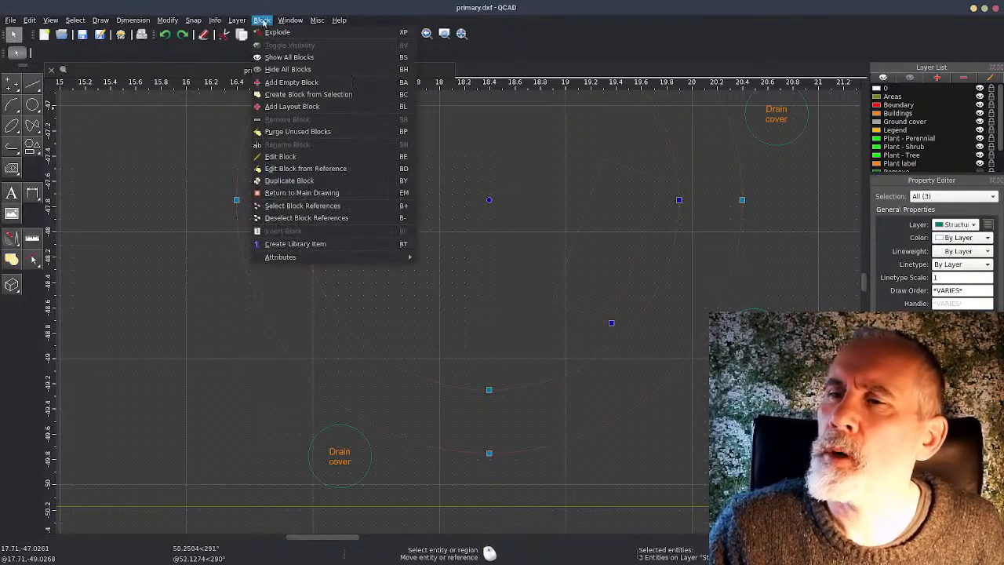
click(361, 95)
click(489, 200)
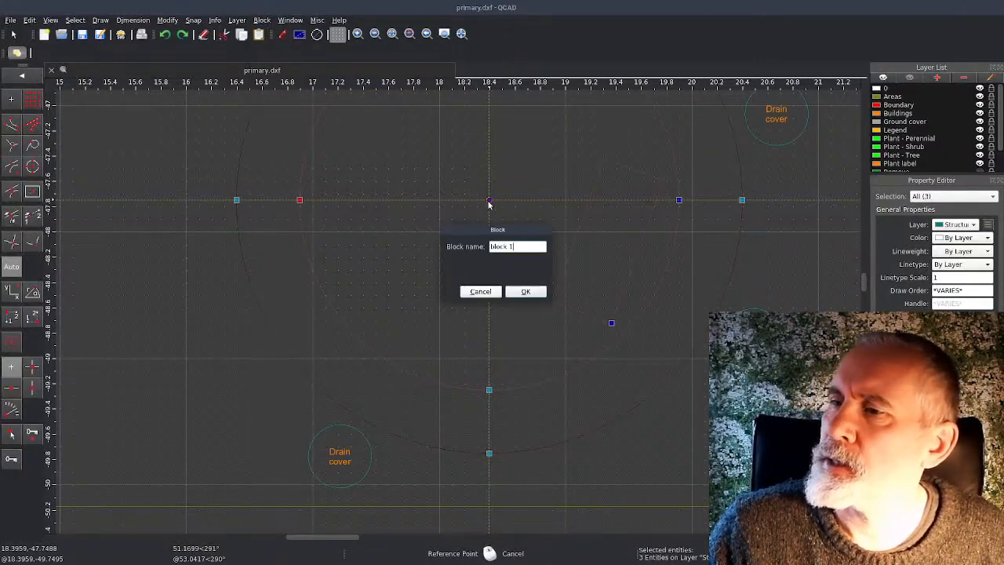
drag(523, 248, 473, 245)
text(Sealing area)
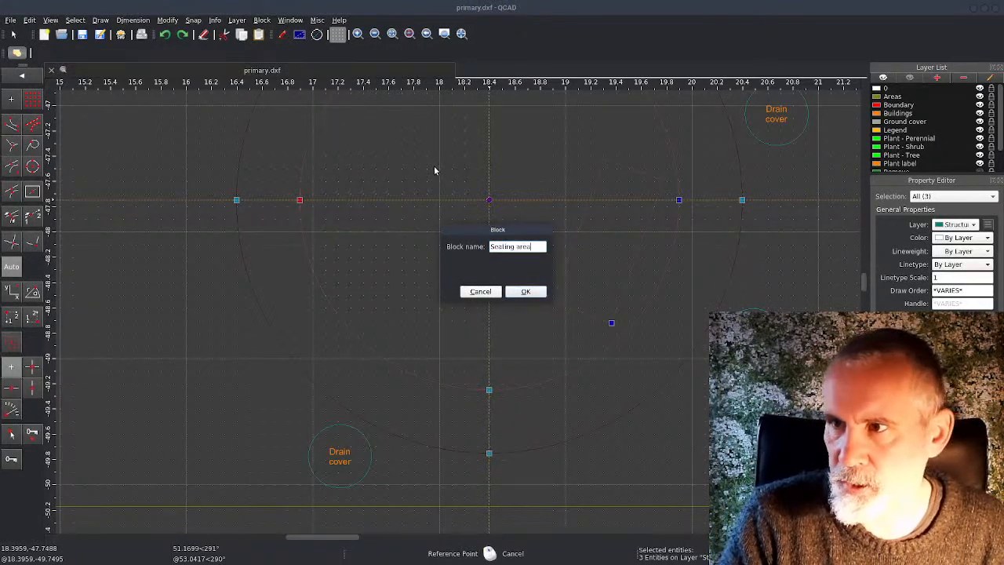
key(Return)
Try moving the Seating area block away from the Cherry tree and drain covers, and undo the move
scroll(505, 281, down, 4)
drag(500, 241, 367, 243)
key(Escape)
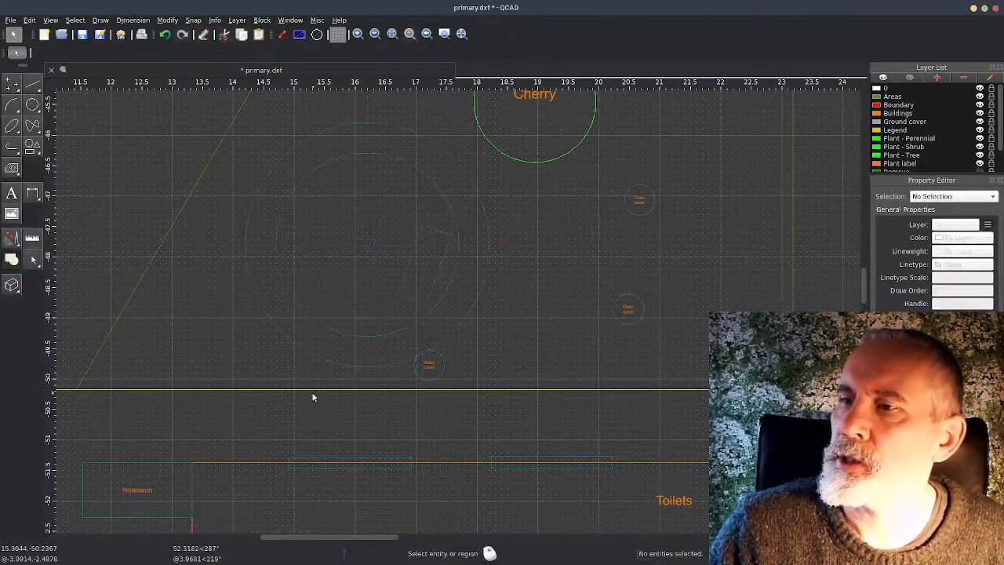
key(ctrl+z)
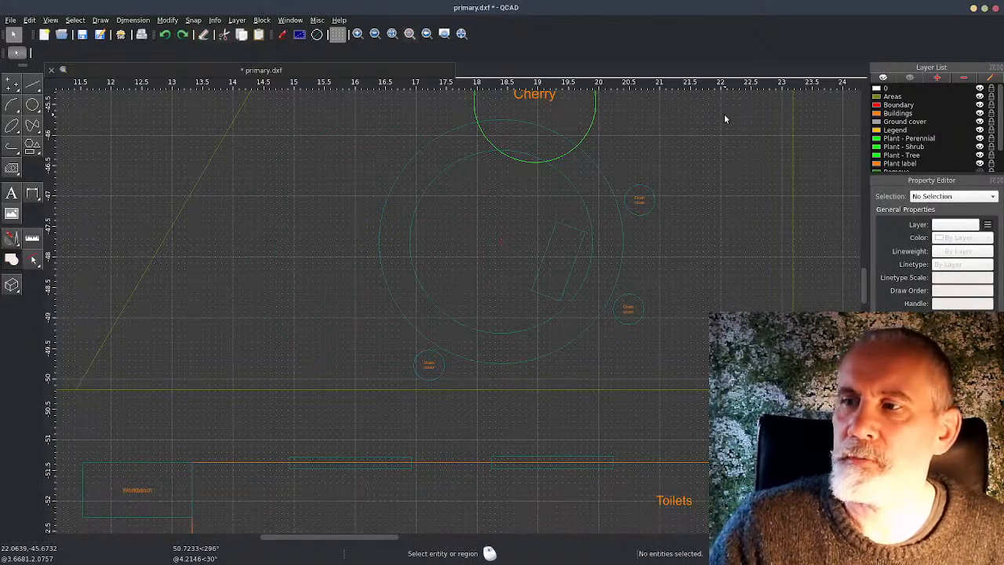
Open the Seating area block for editing
double_click(552, 316)
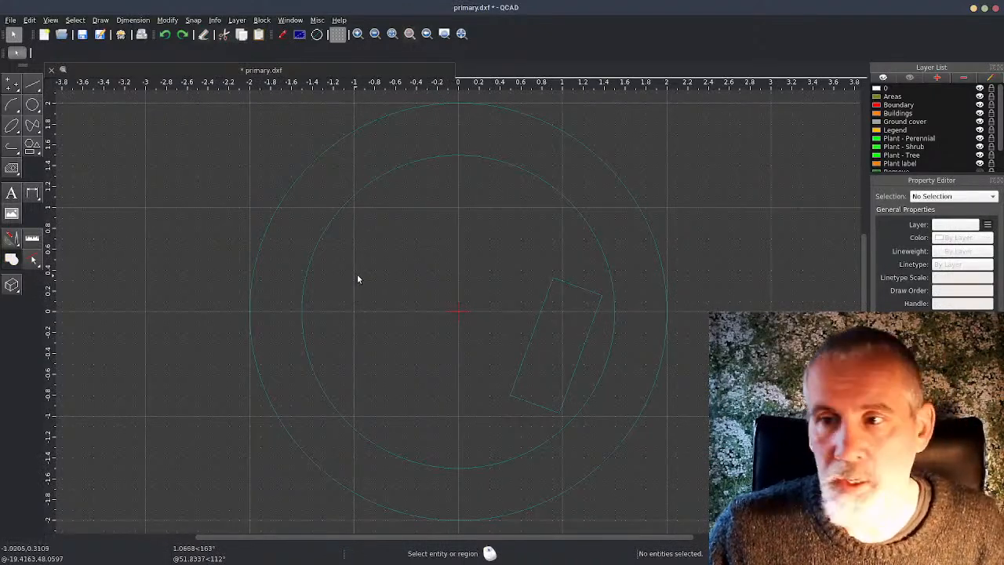
key(t)
key(e)
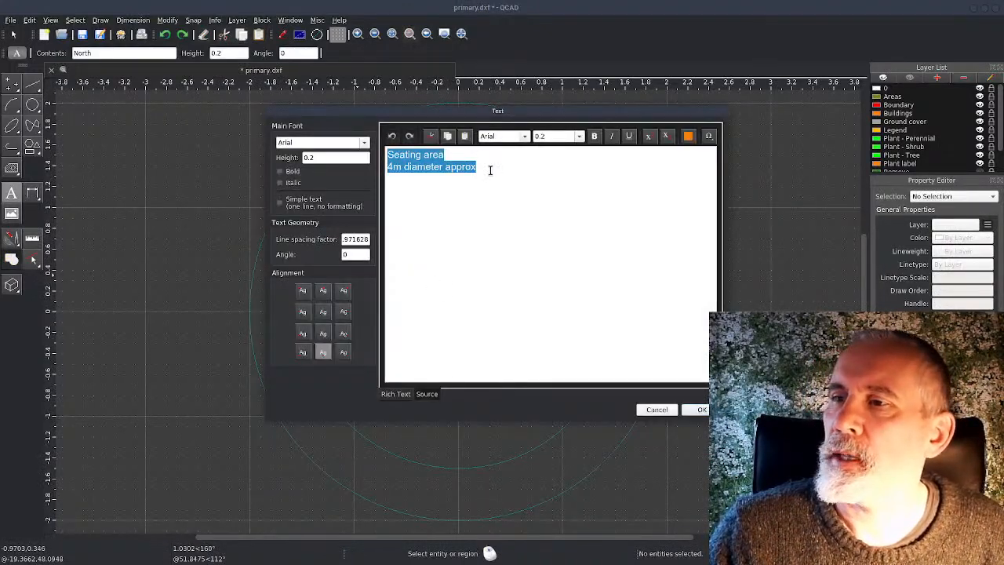
click(657, 408)
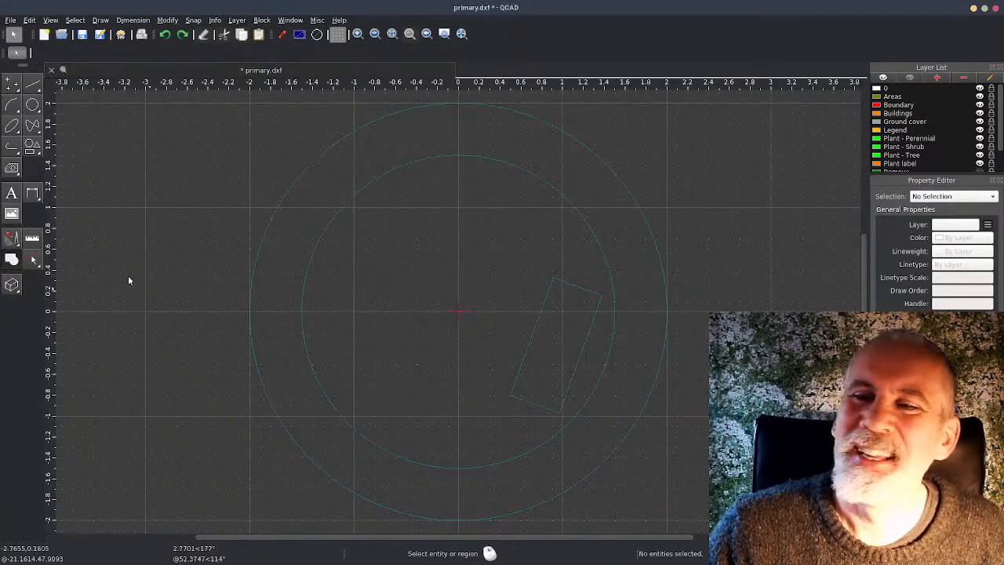
Place the Arial text "Seating area / 4m diameter approx" with height 0.2 at the block's origin and return to the main drawing
click(12, 193)
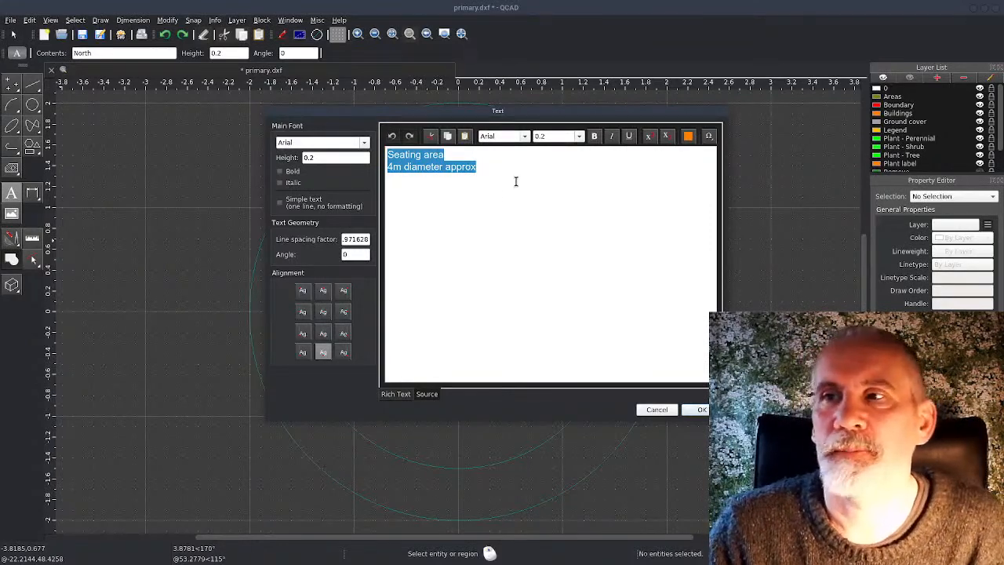
click(424, 201)
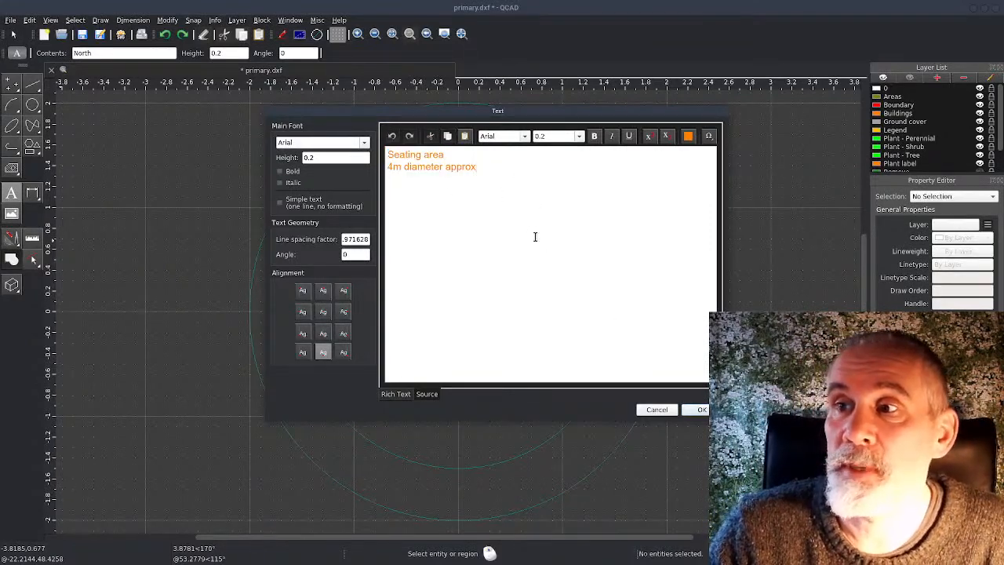
drag(520, 197, 373, 130)
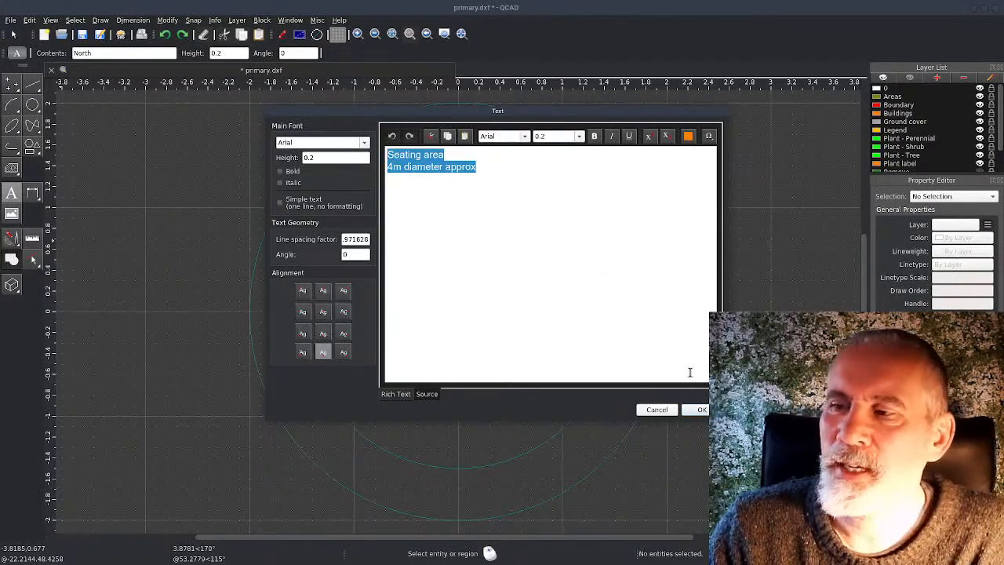
click(699, 409)
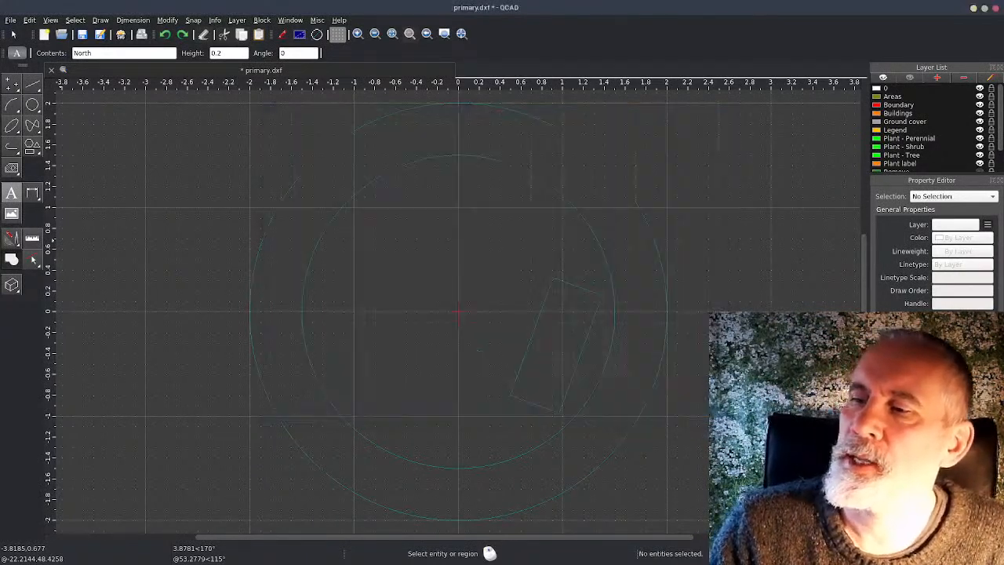
click(457, 315)
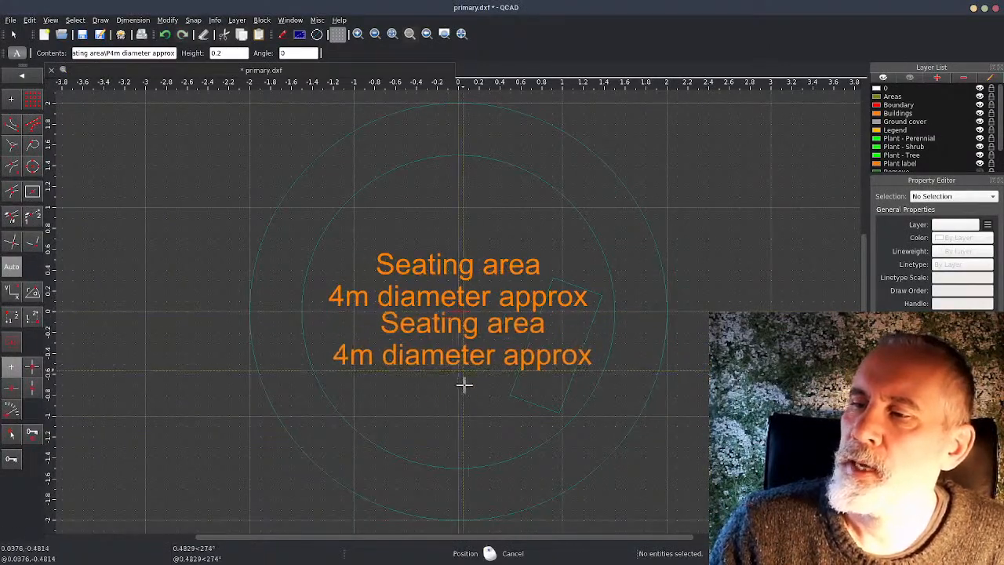
right_click(446, 414)
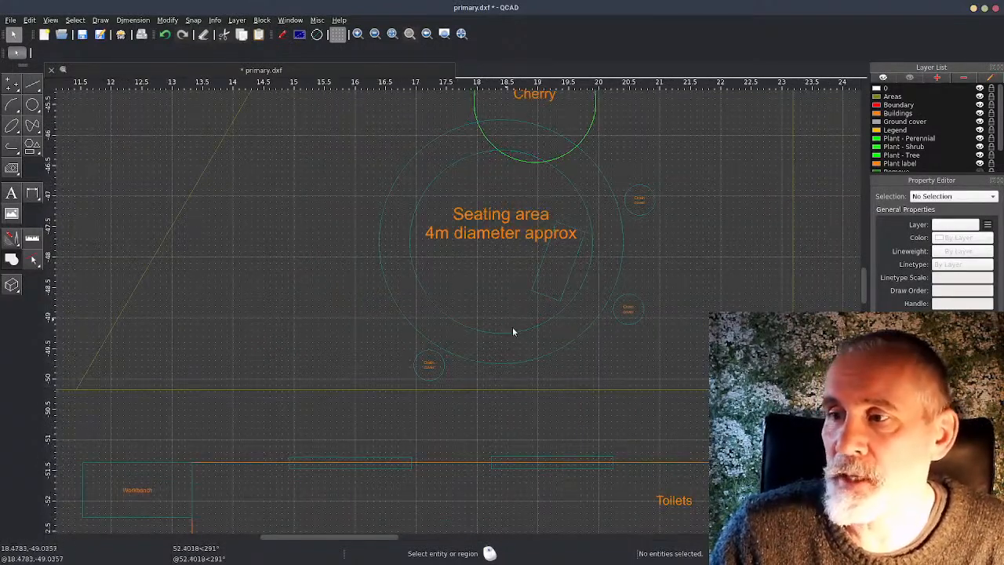
Place a copy of the labelled Seating area block between the red boundary line and the original, across the diagonal area line
click(512, 330)
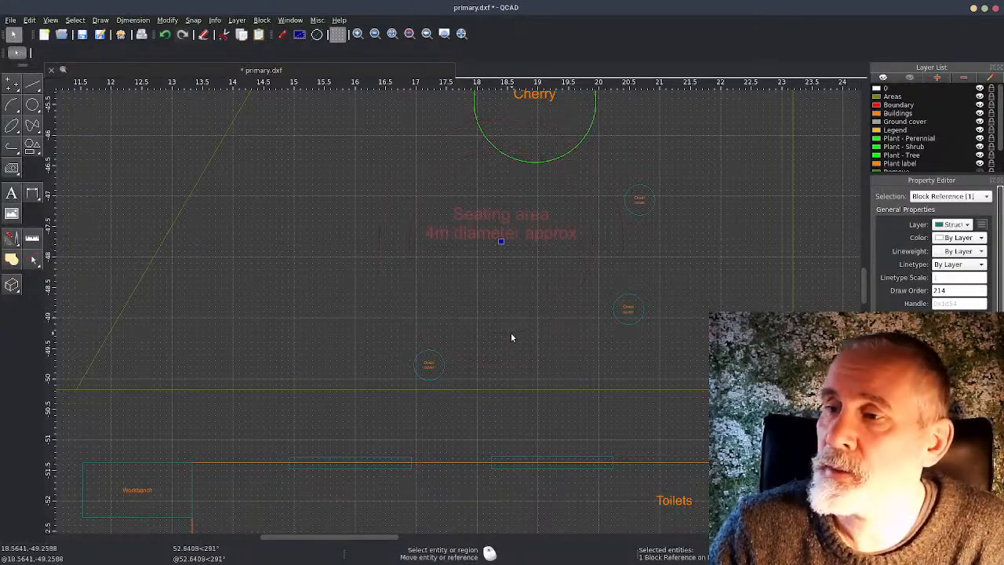
key(Escape)
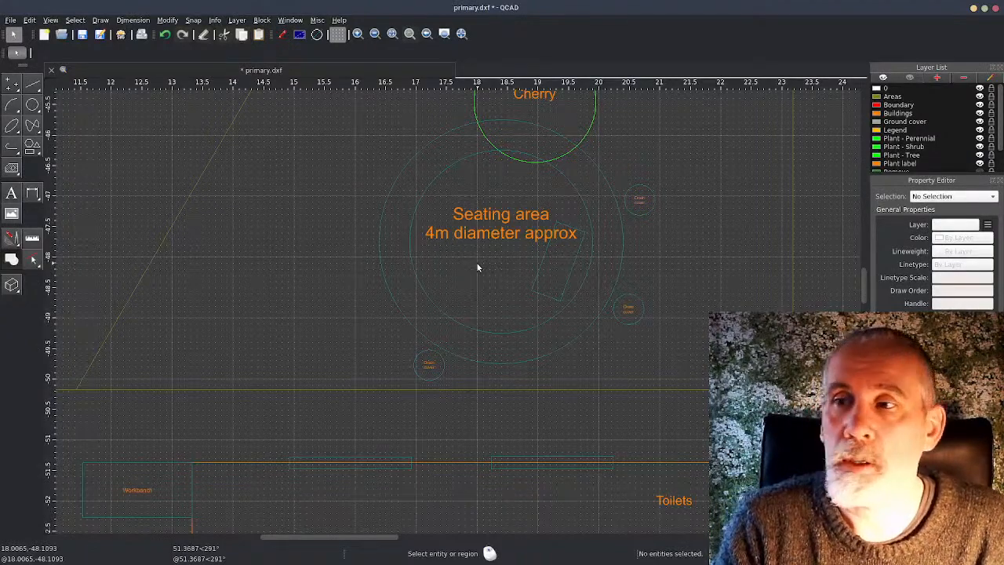
scroll(476, 262, down, 2)
click(483, 235)
drag(483, 235, 209, 213)
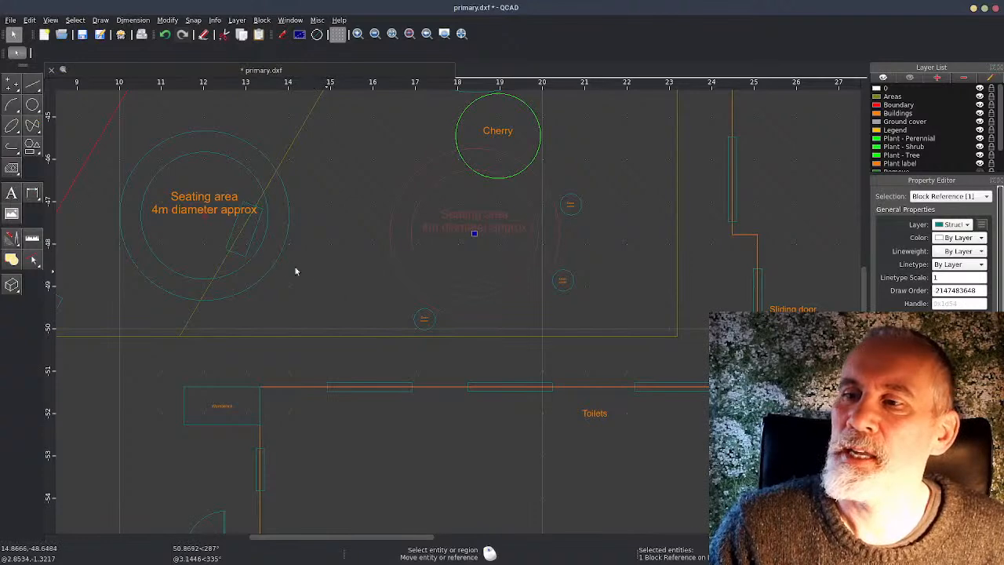
key(Escape)
Remove the copied Seating area block near the red boundary line
click(275, 233)
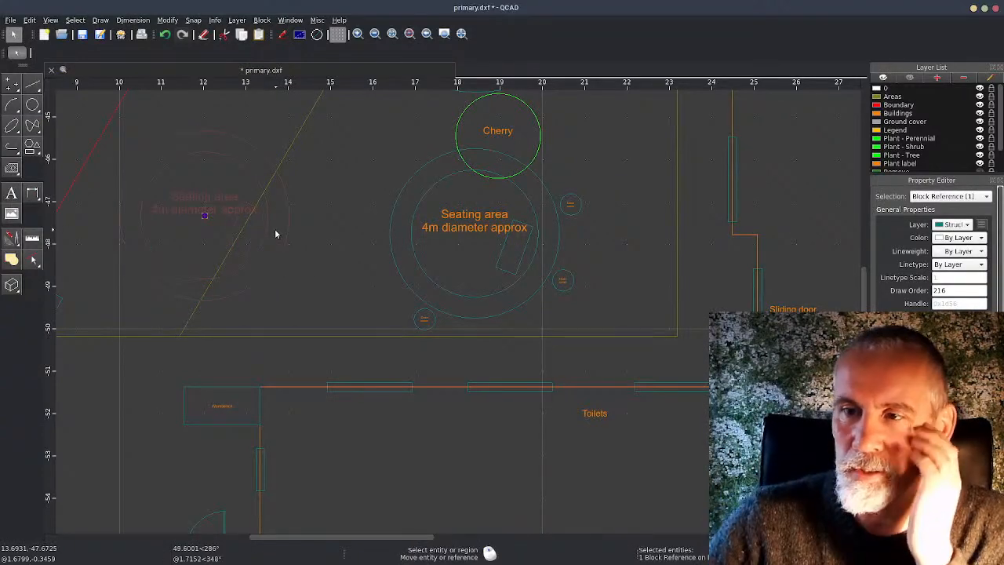
key(Escape)
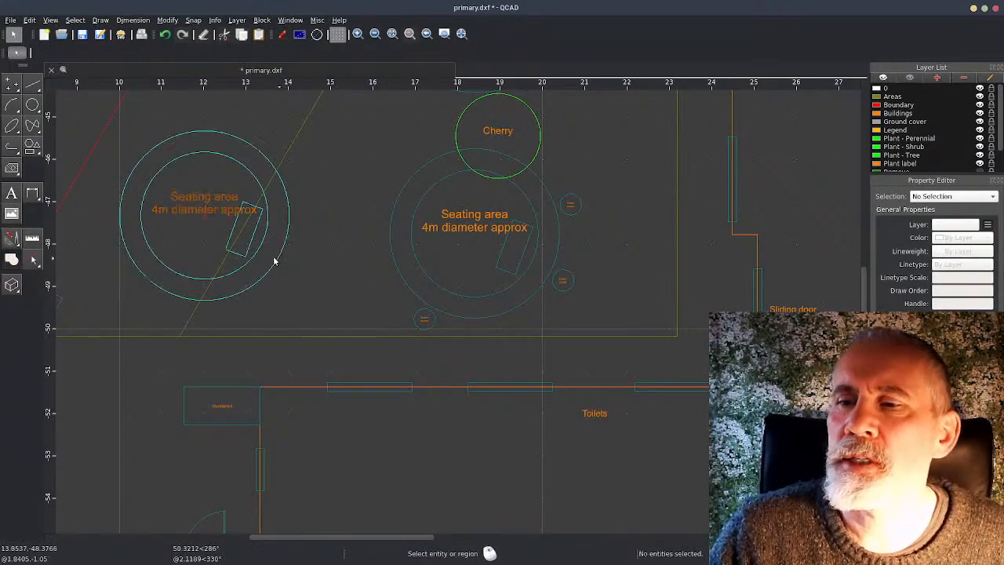
click(275, 261)
key(Escape)
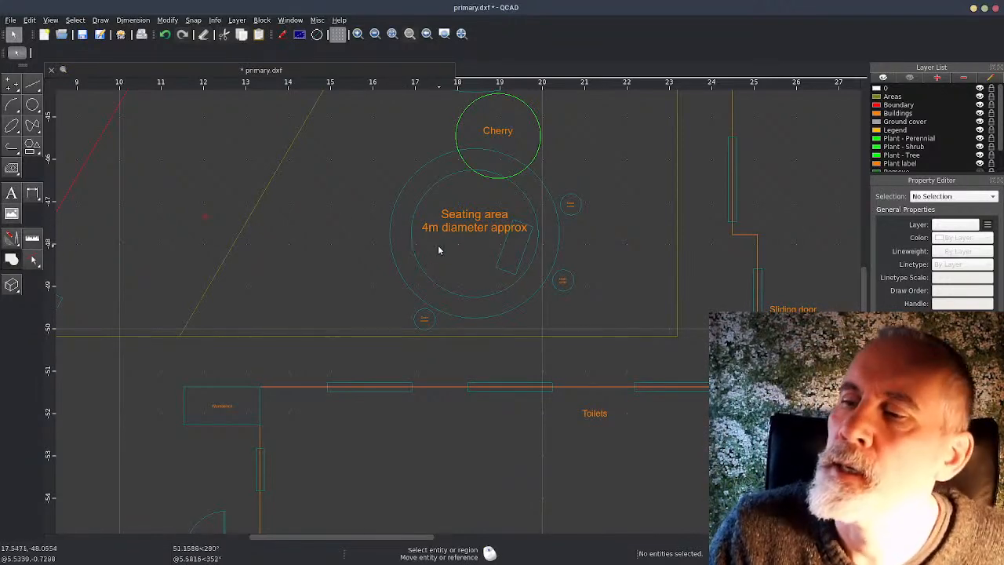
Reopen the Seating area block for editing
double_click(481, 227)
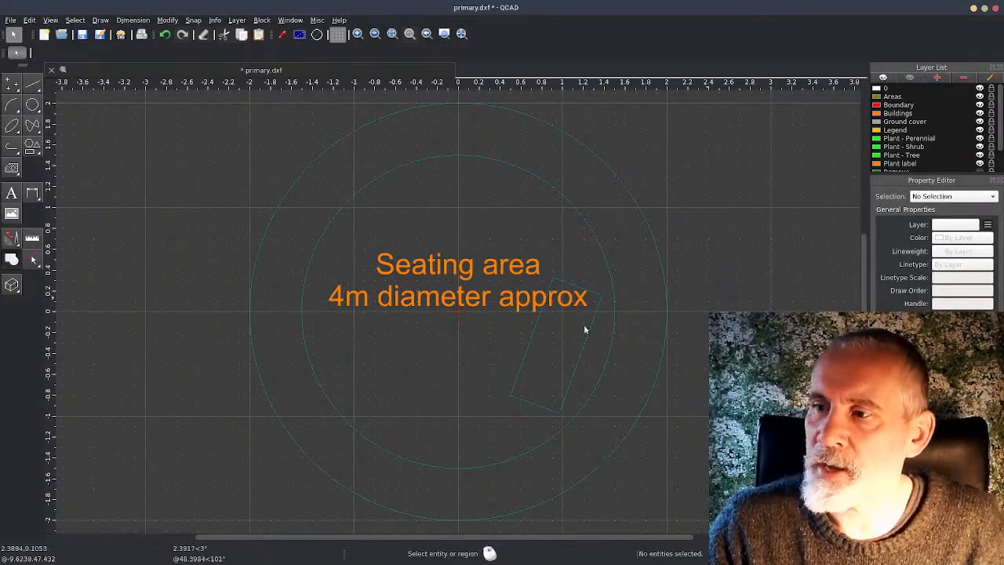
click(524, 364)
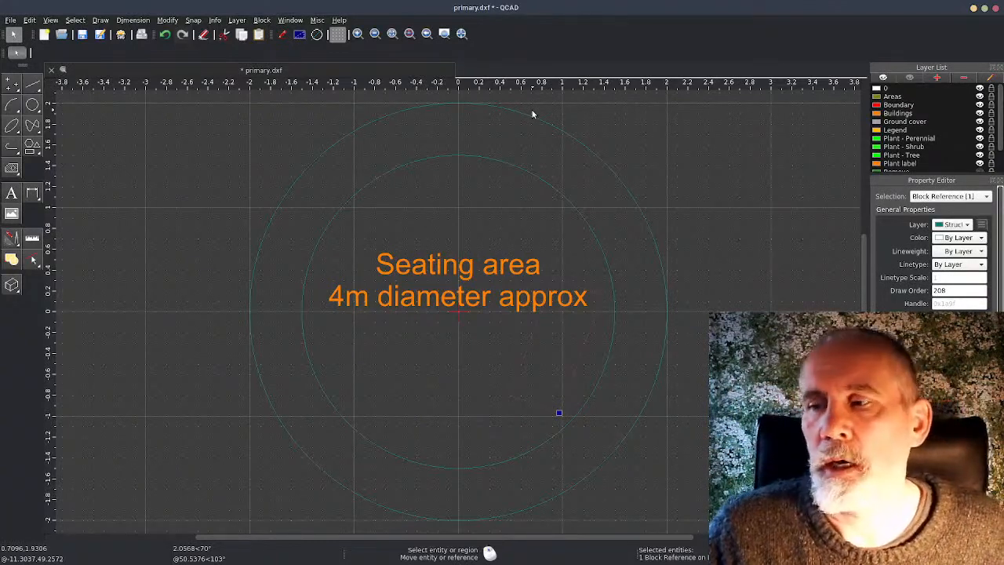
click(394, 197)
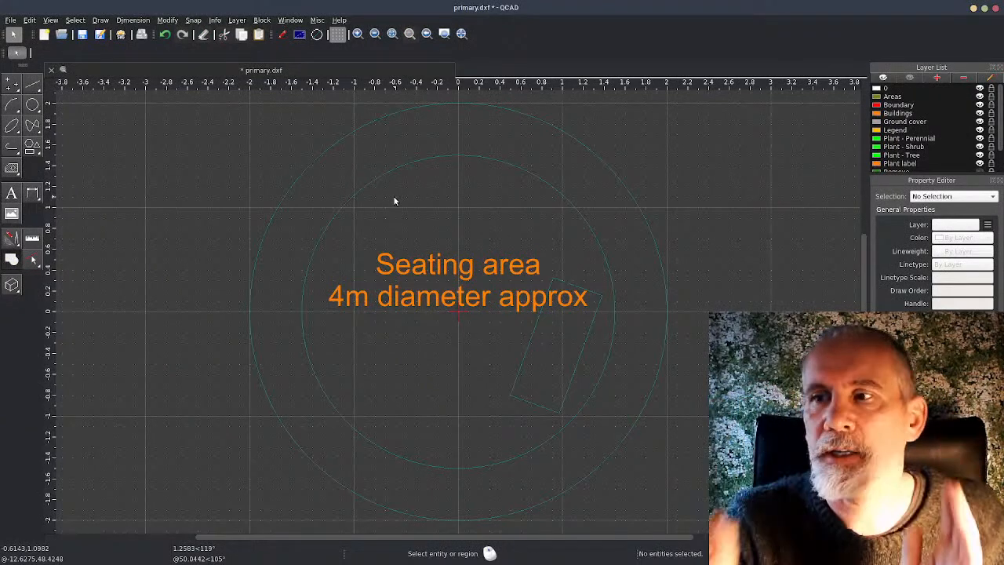
Draw a line from the block's origin to the upper-left edge of the outer circle, snapping its end onto the circle
click(34, 86)
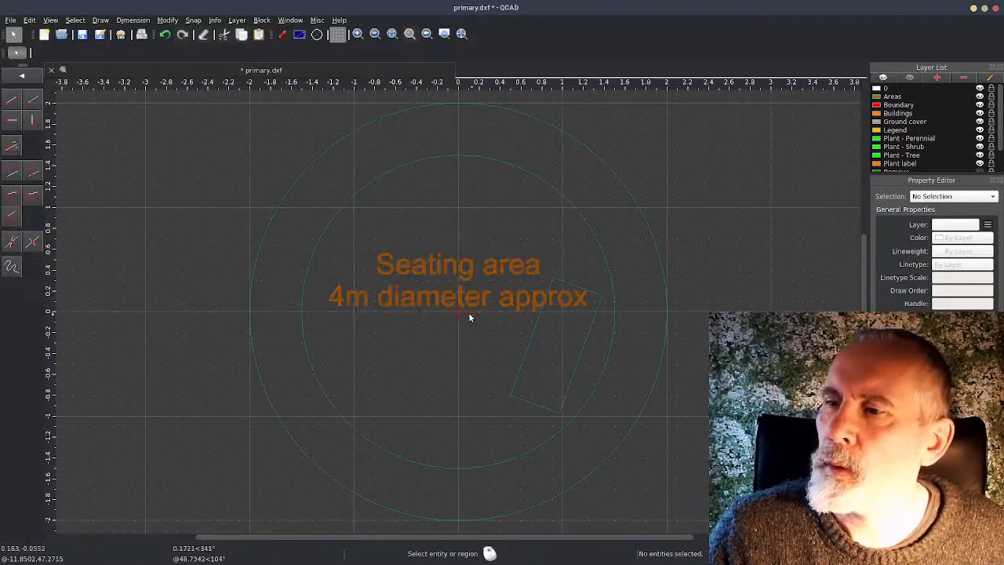
click(11, 99)
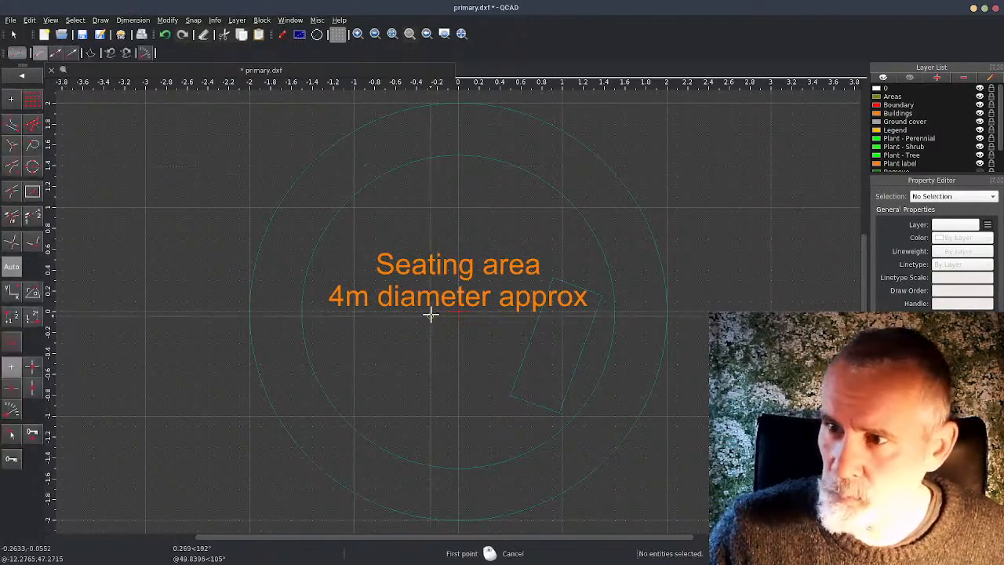
click(459, 311)
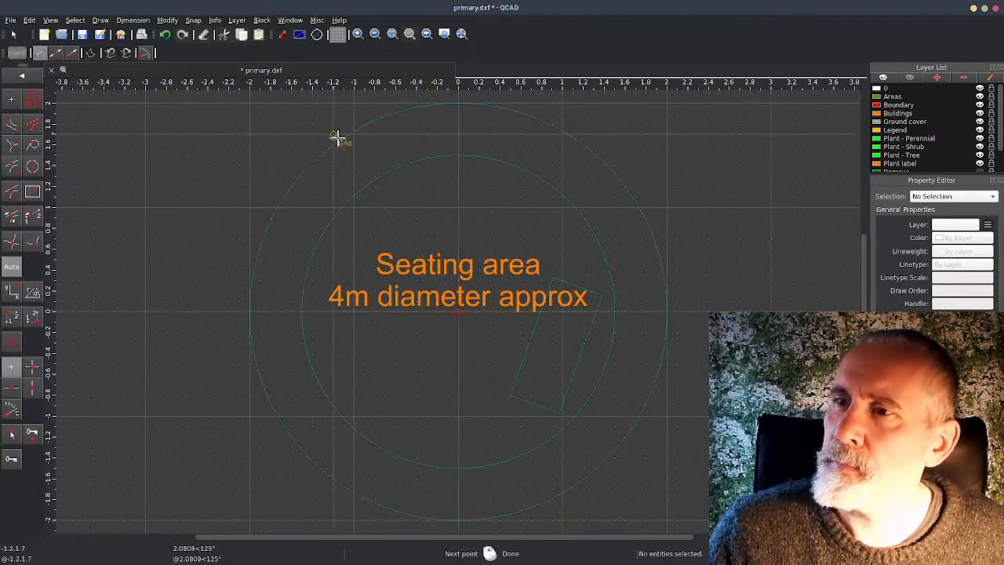
click(193, 20)
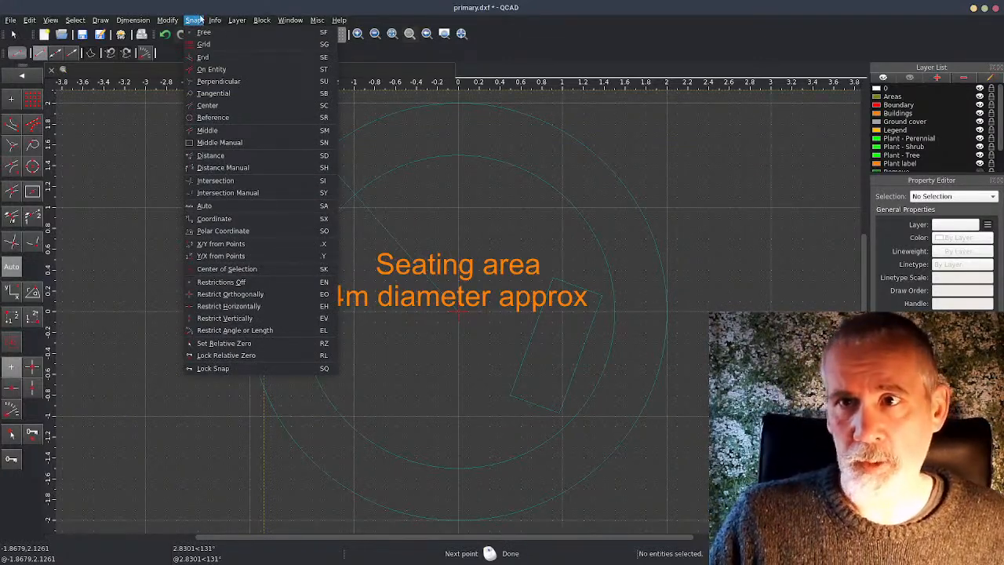
click(258, 70)
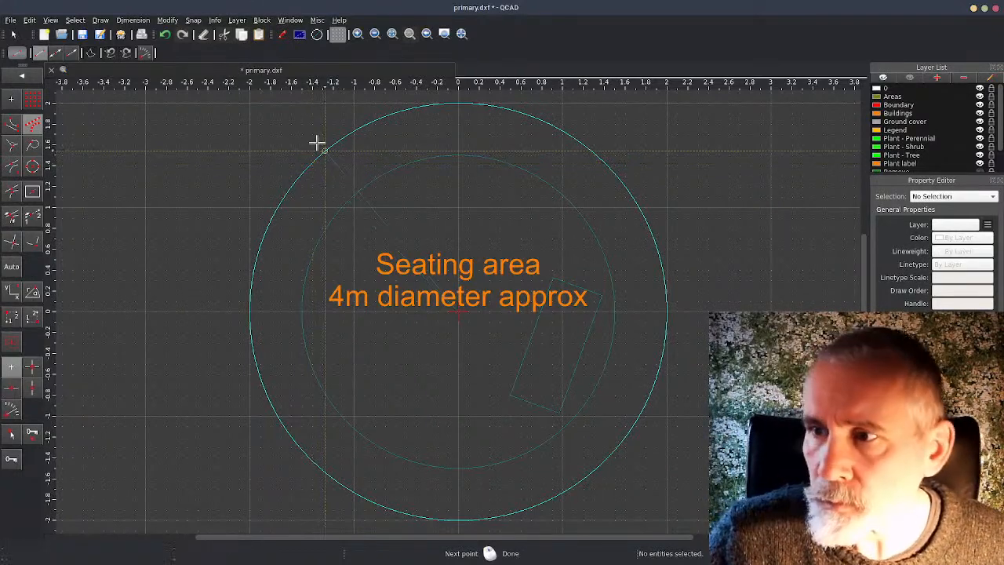
click(325, 144)
right_click(325, 143)
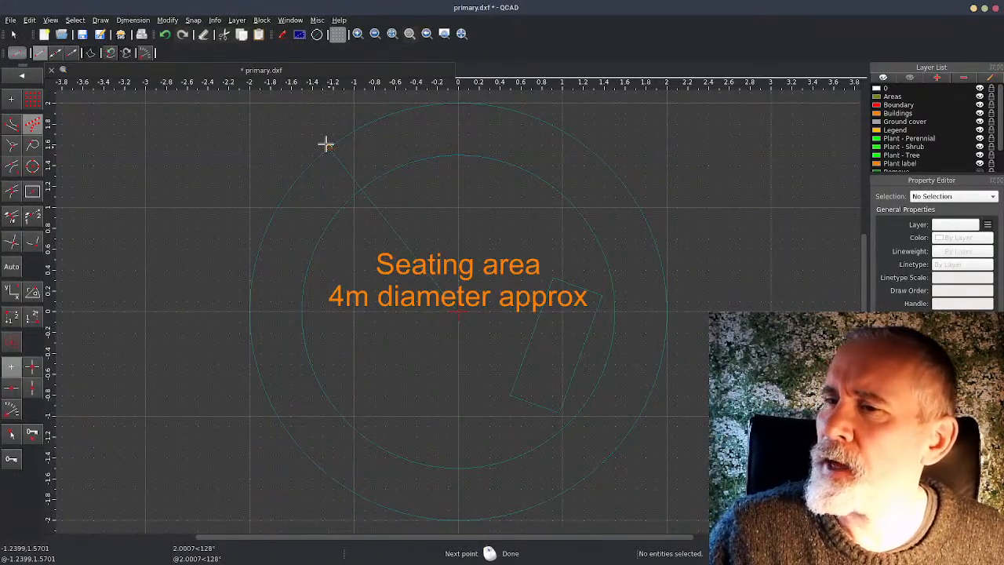
right_click(385, 226)
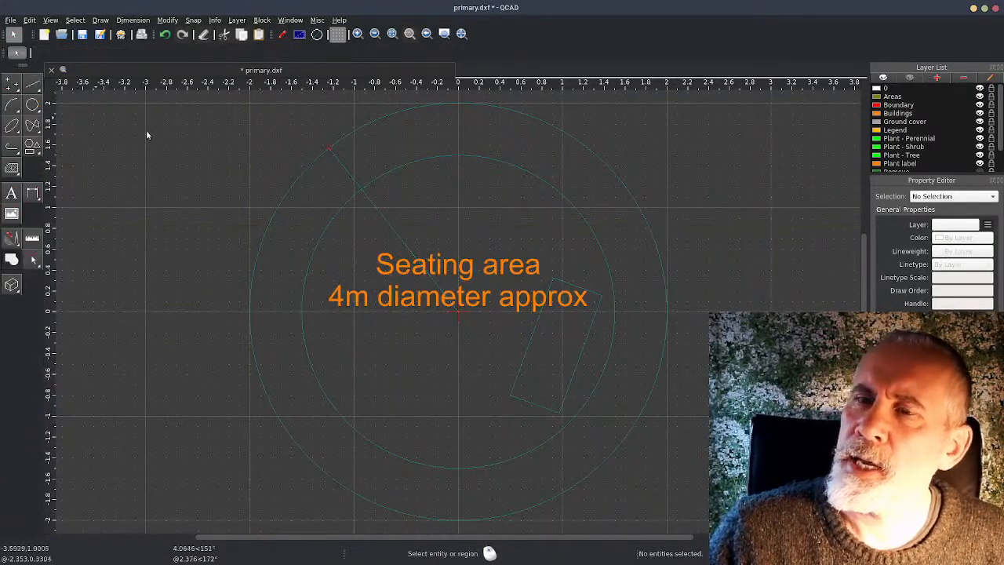
Set the angle of the radial line to 135° so it still runs from the origin to the outer circle
click(376, 210)
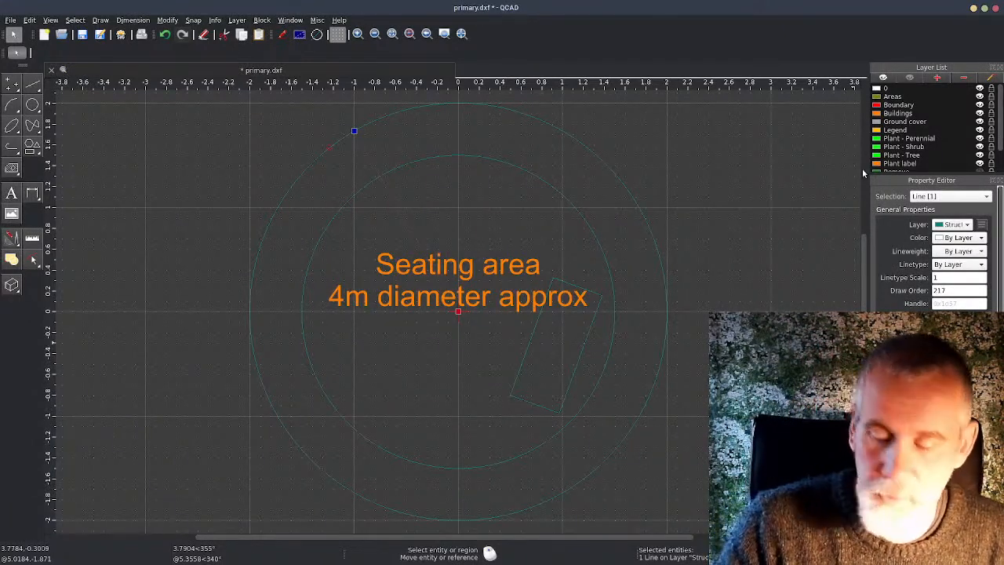
key(Return)
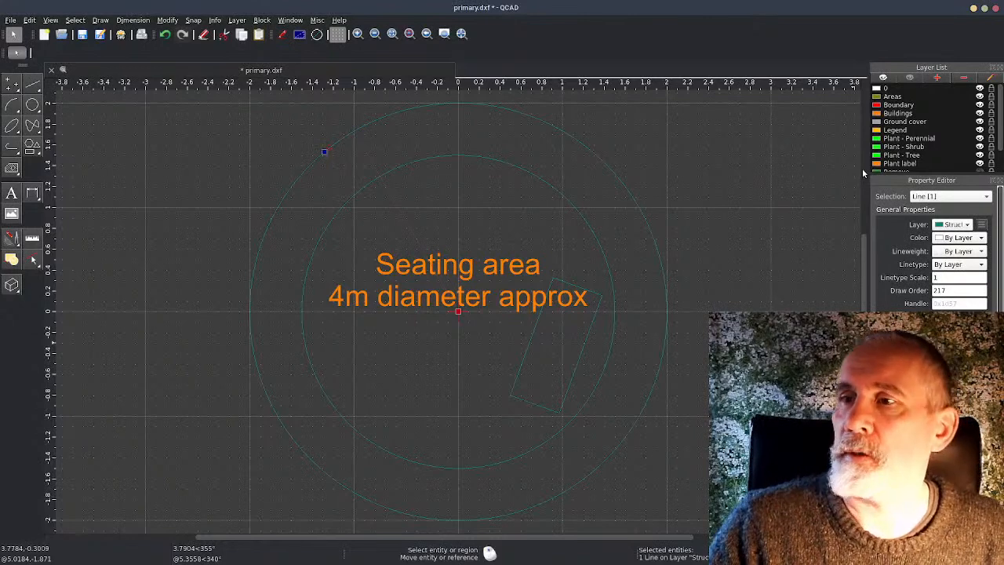
click(417, 188)
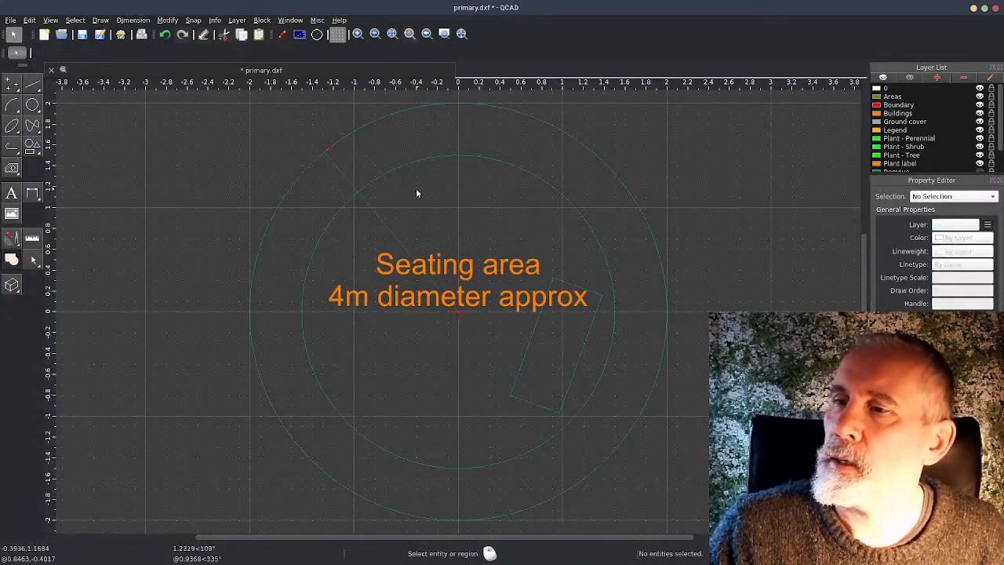
click(390, 231)
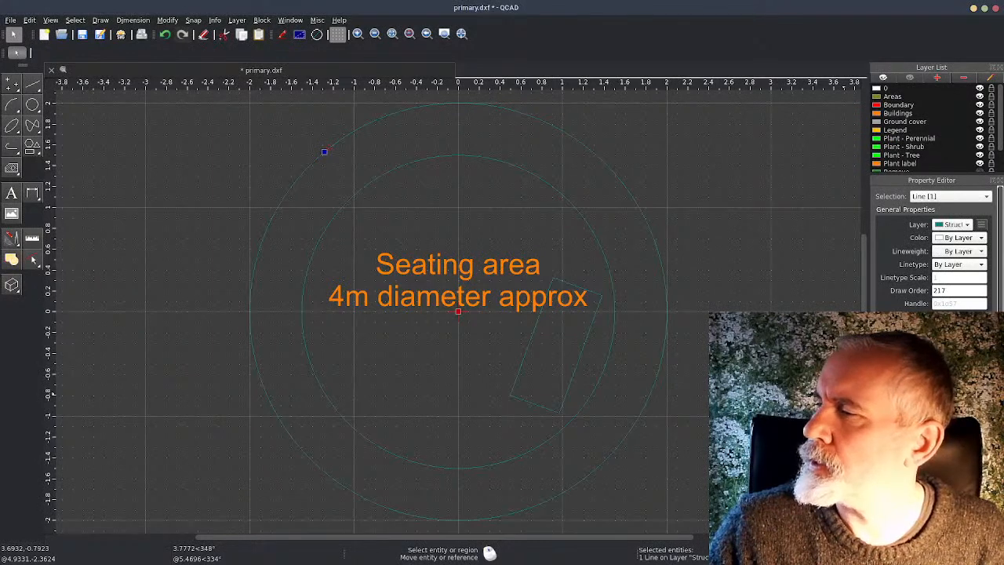
click(463, 221)
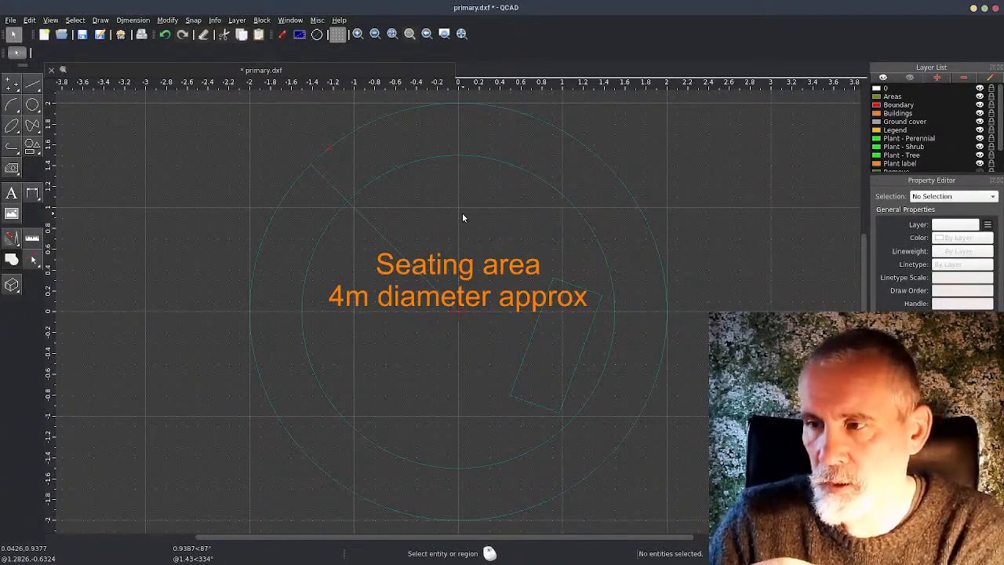
Try to mirror the radial line with both symmetry axis points at the origin, keeping the original
click(378, 234)
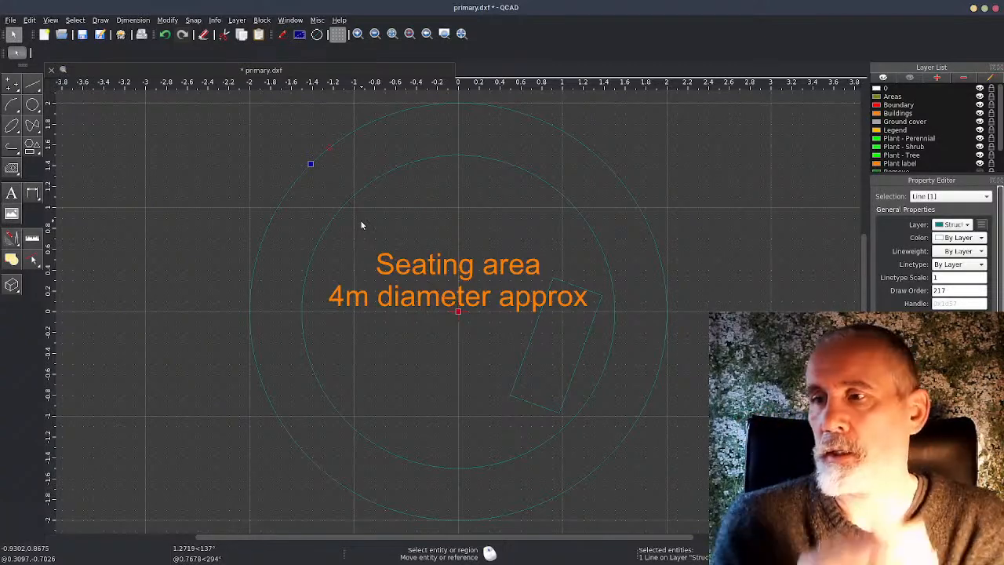
click(12, 239)
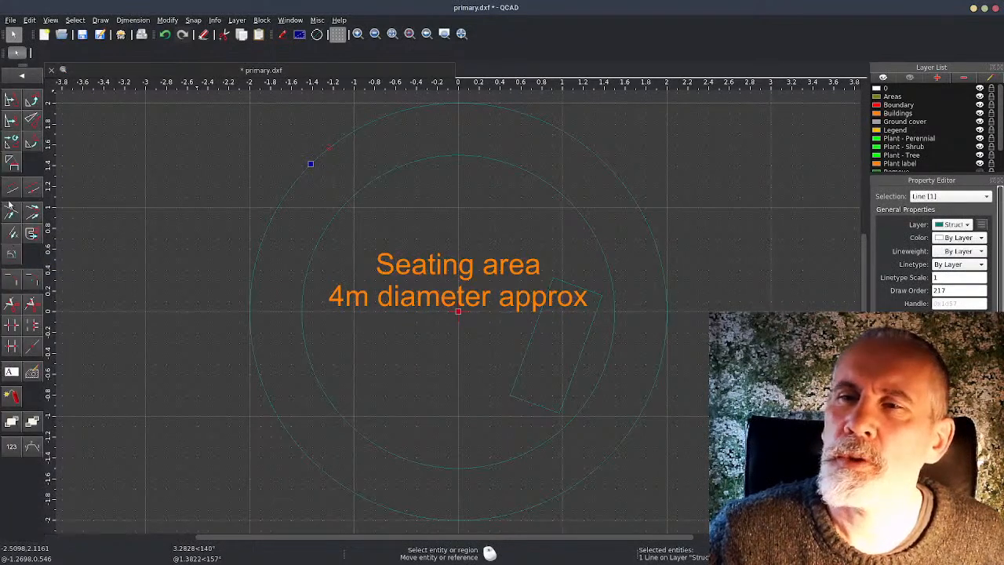
click(32, 121)
click(458, 312)
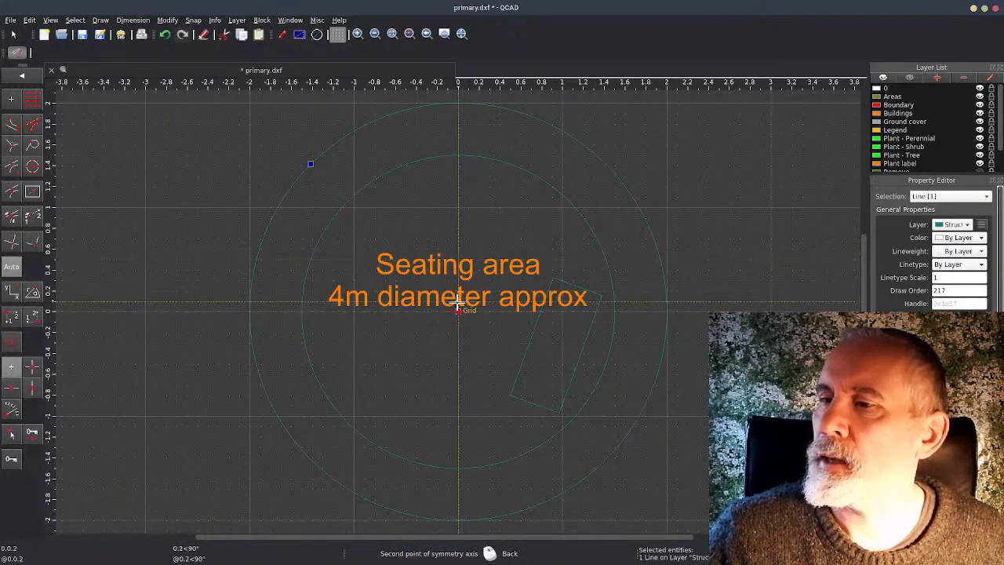
click(458, 311)
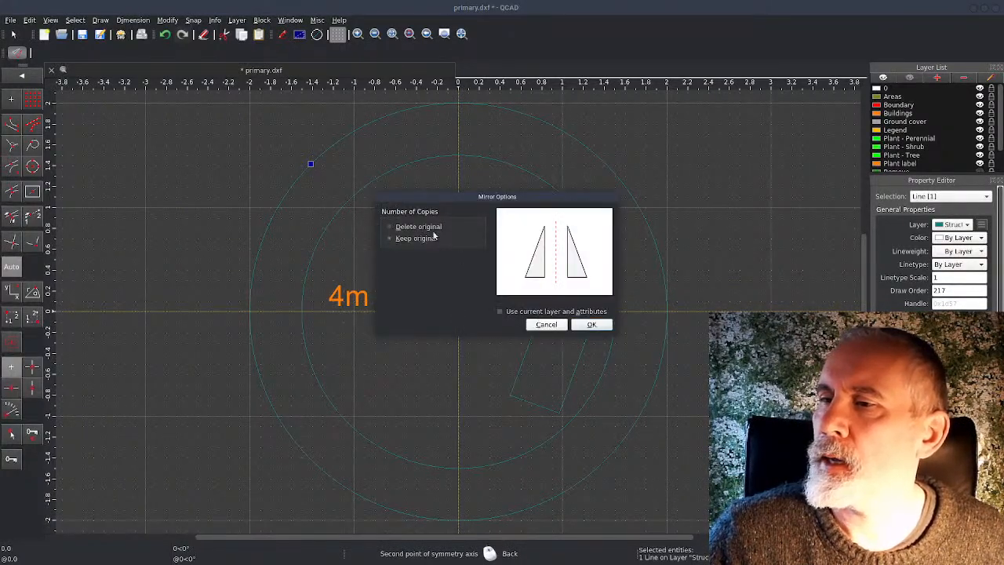
click(597, 325)
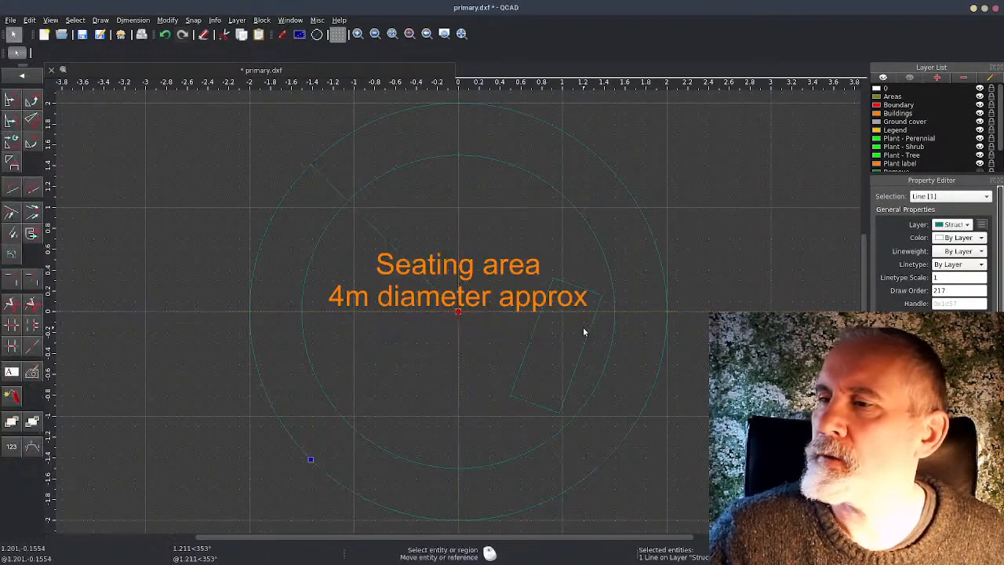
click(556, 339)
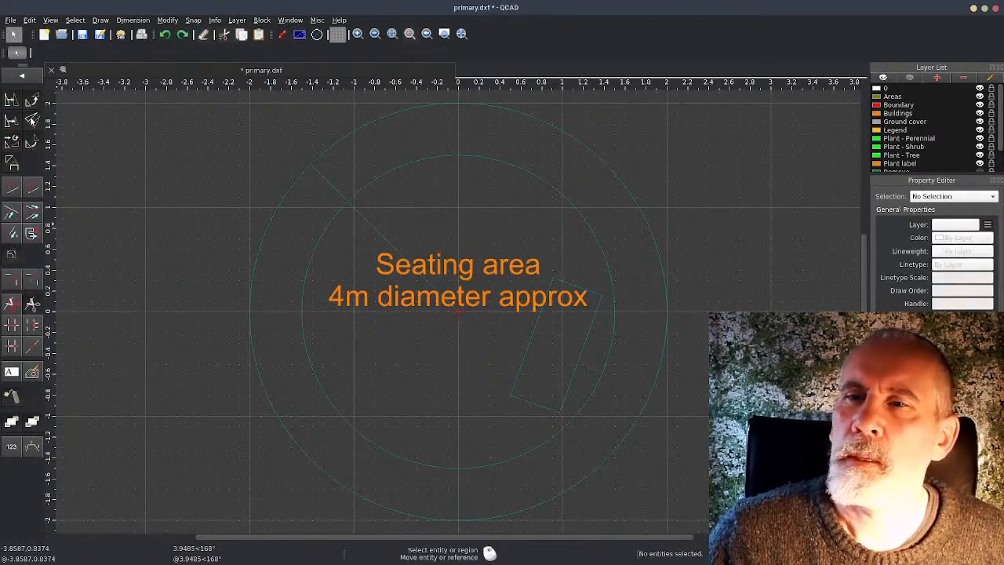
Mirror the radial line about the vertical axis from the origin to the top of the outer circle, keeping the original
click(385, 243)
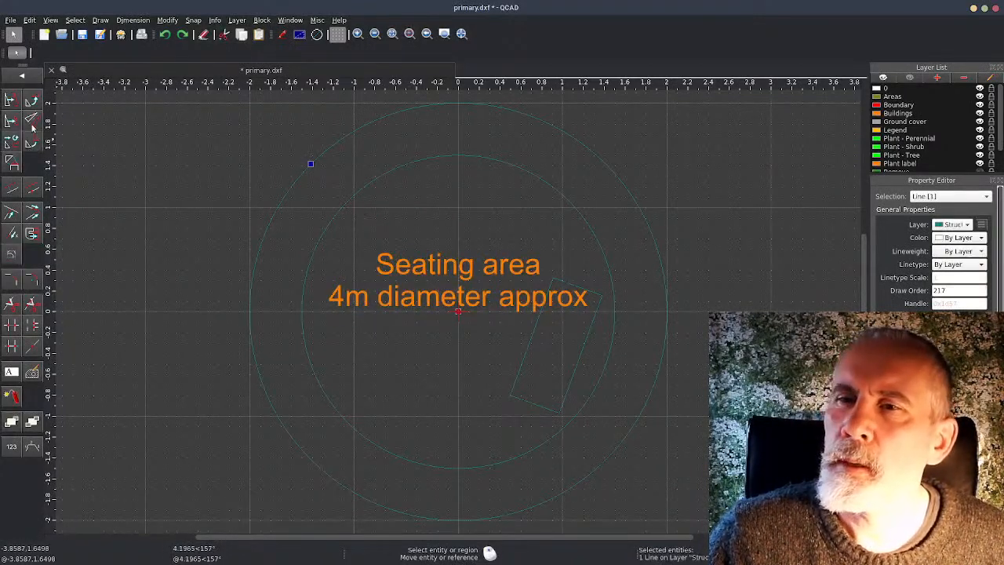
key(m)
key(i)
click(459, 312)
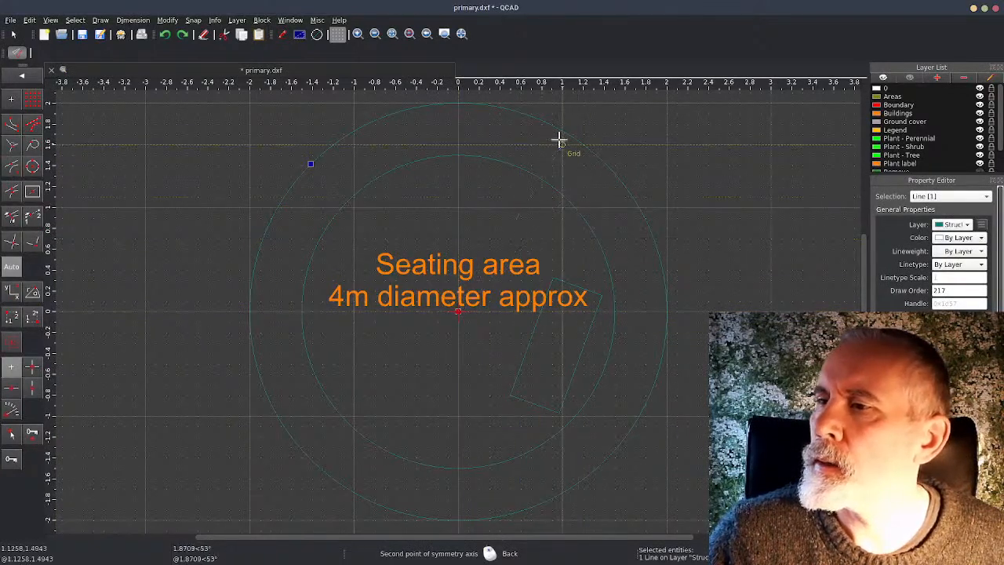
click(457, 103)
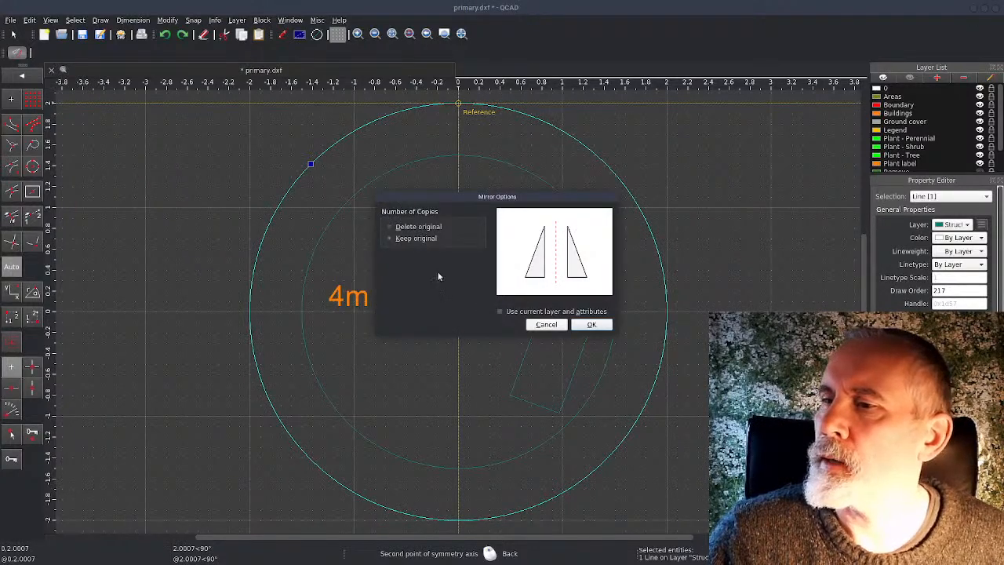
click(592, 324)
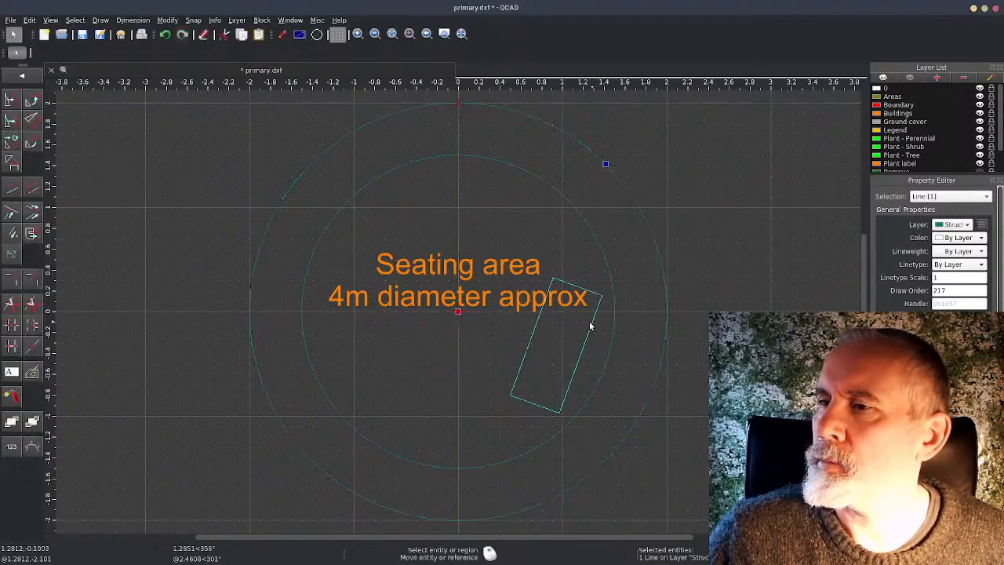
click(25, 77)
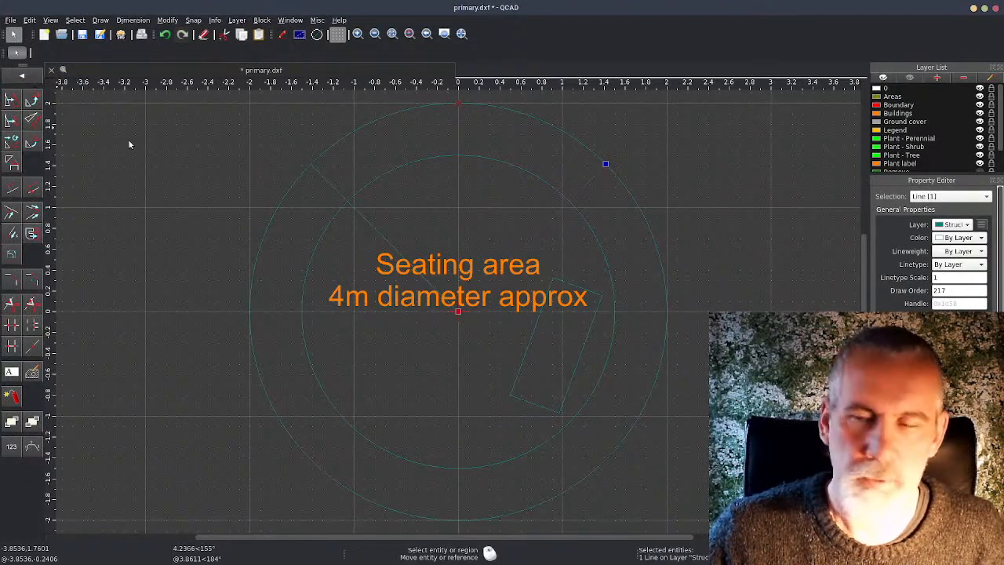
click(170, 199)
middle_drag(336, 233, 201, 226)
scroll(196, 214, up, 1)
click(405, 217)
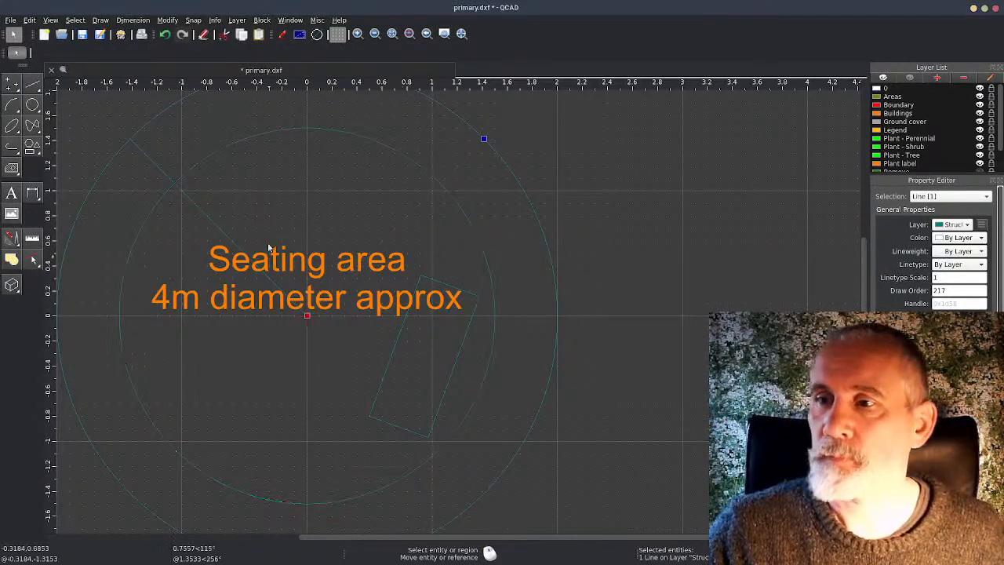
mouse_move(379, 165)
middle_down()
mouse_move(396, 223)
mouse_move(383, 234)
middle_up()
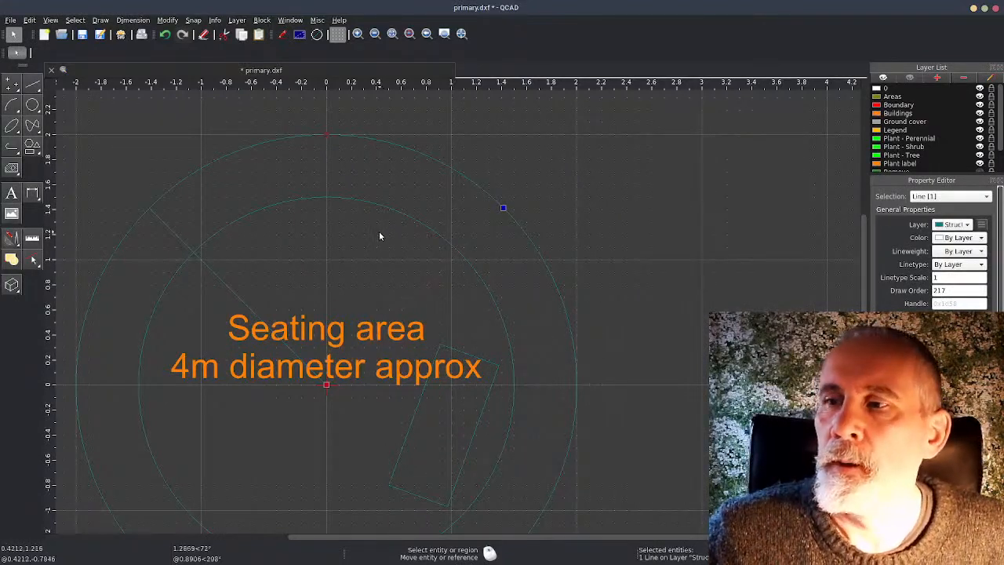
click(375, 234)
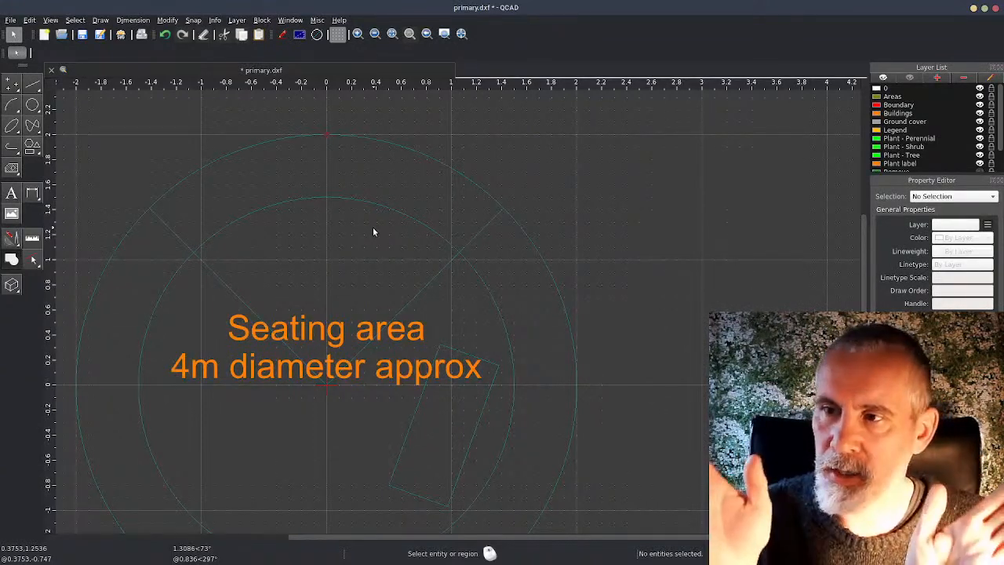
click(174, 231)
click(434, 276)
click(163, 219)
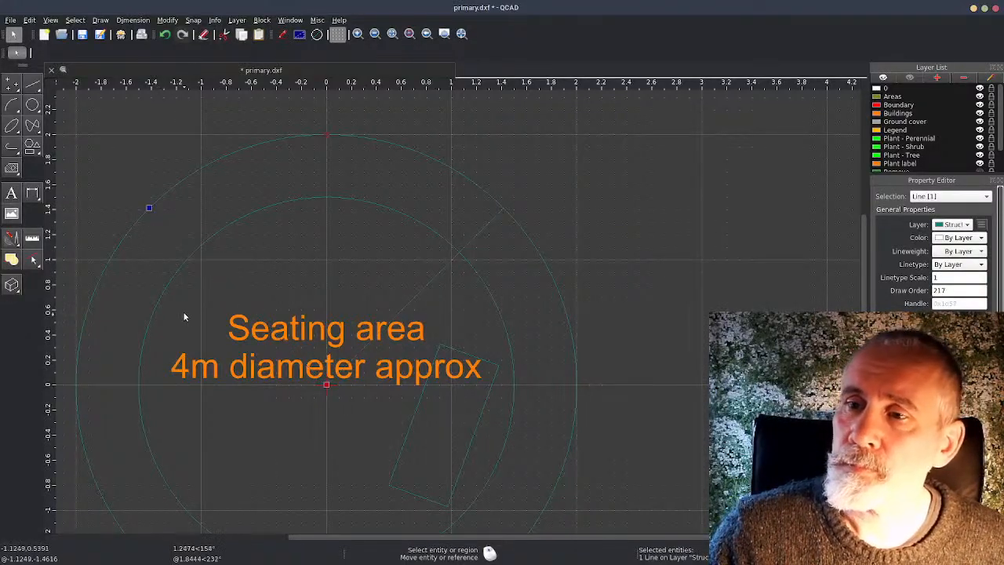
click(179, 310)
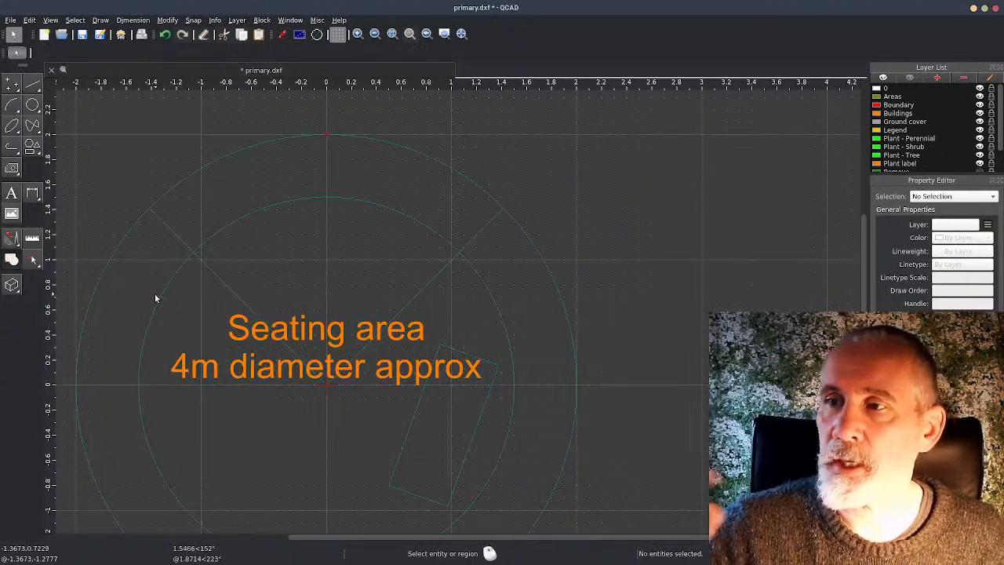
Divide the outer circle at its intersections with the two radial lines
click(11, 241)
click(11, 305)
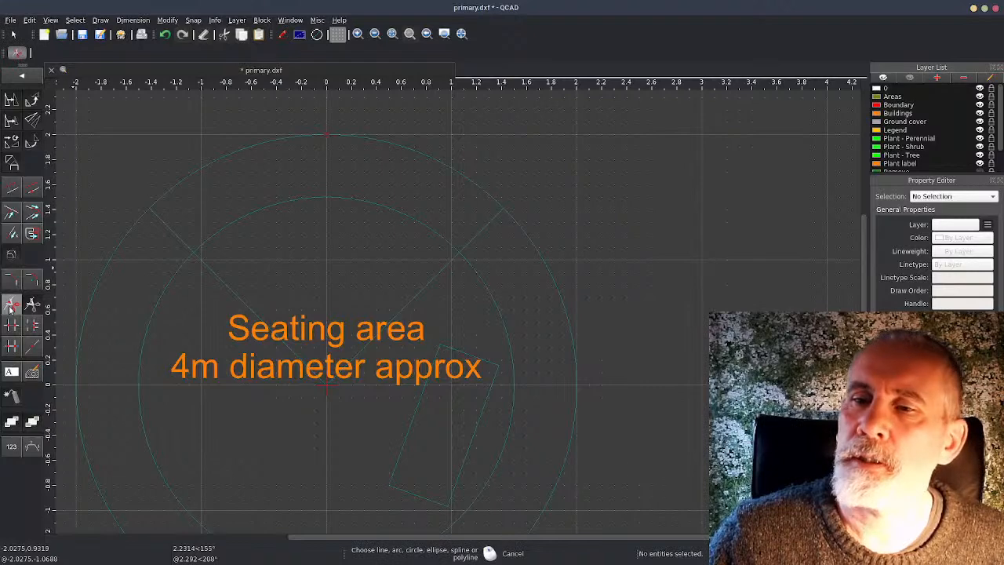
click(133, 228)
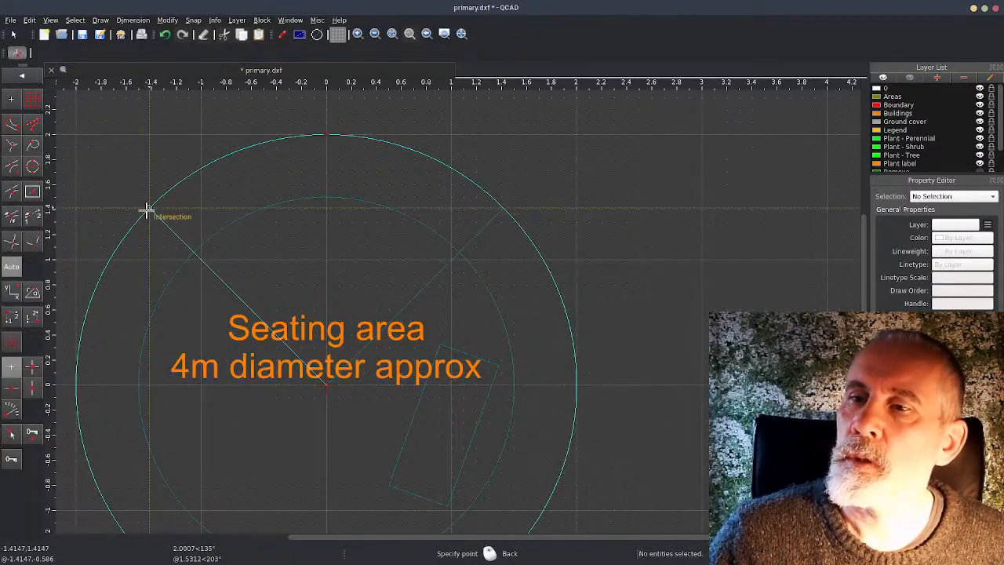
click(147, 209)
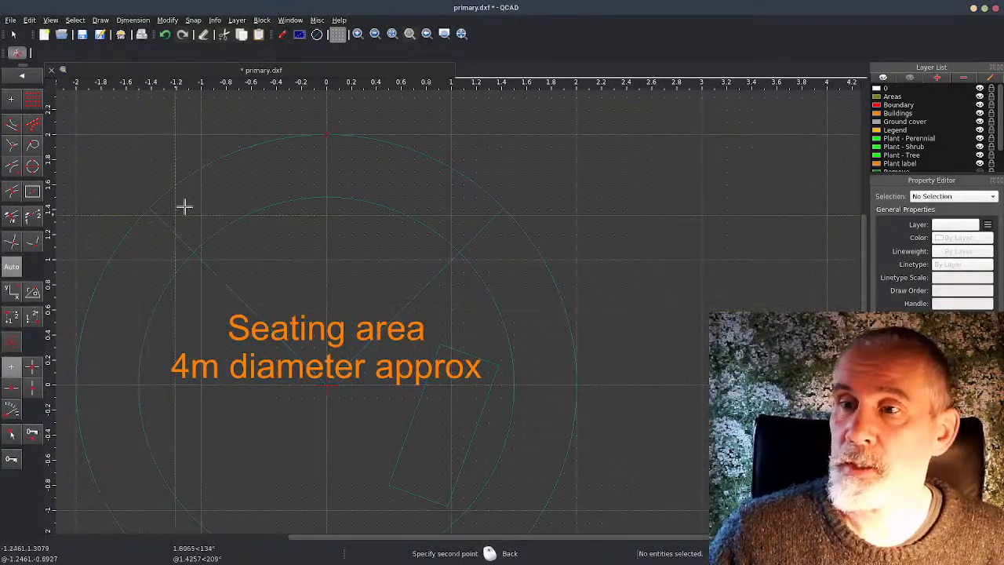
click(490, 206)
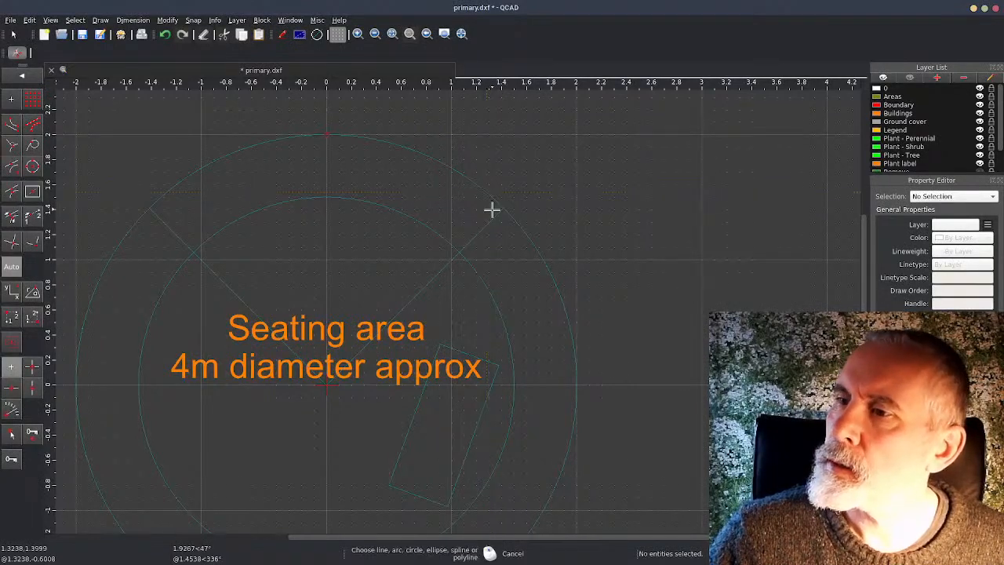
Try to divide the outer circle again at its intersections with the two radial lines
click(381, 230)
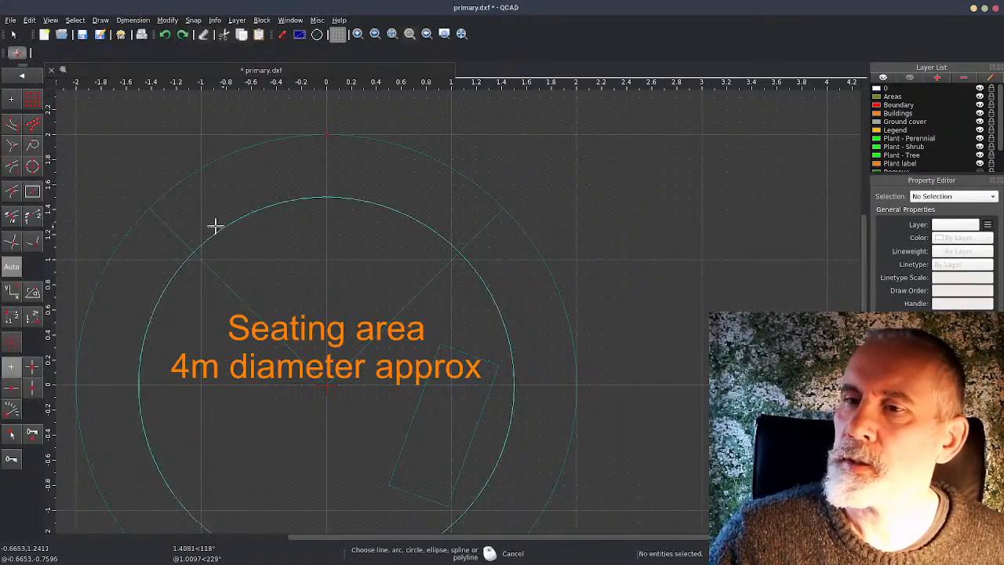
click(151, 208)
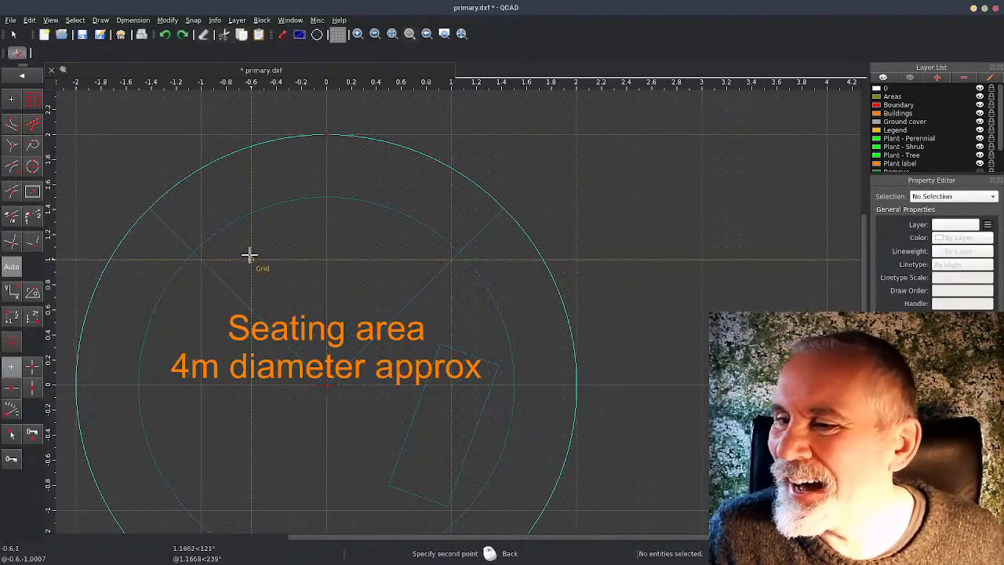
click(134, 241)
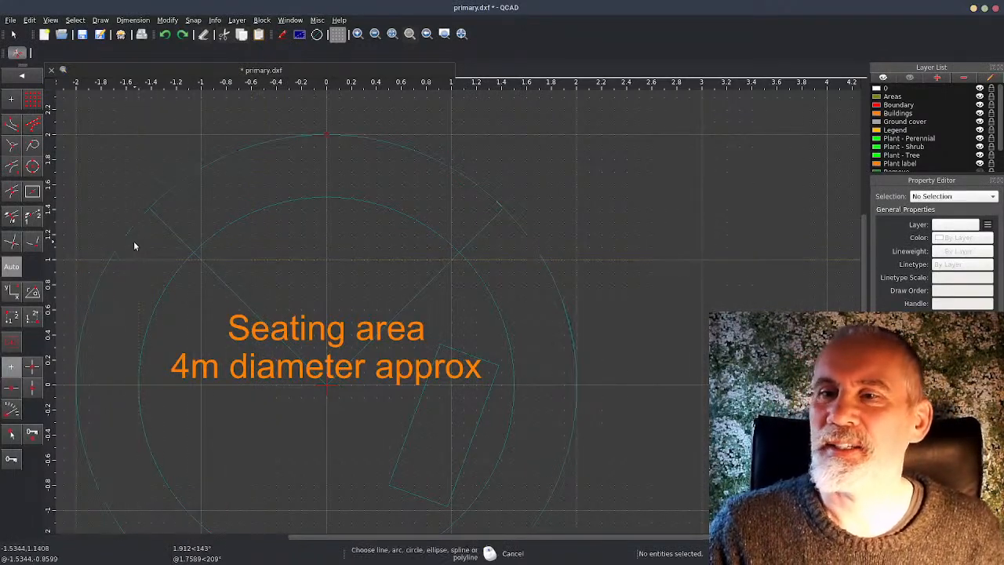
right_click(135, 243)
click(140, 219)
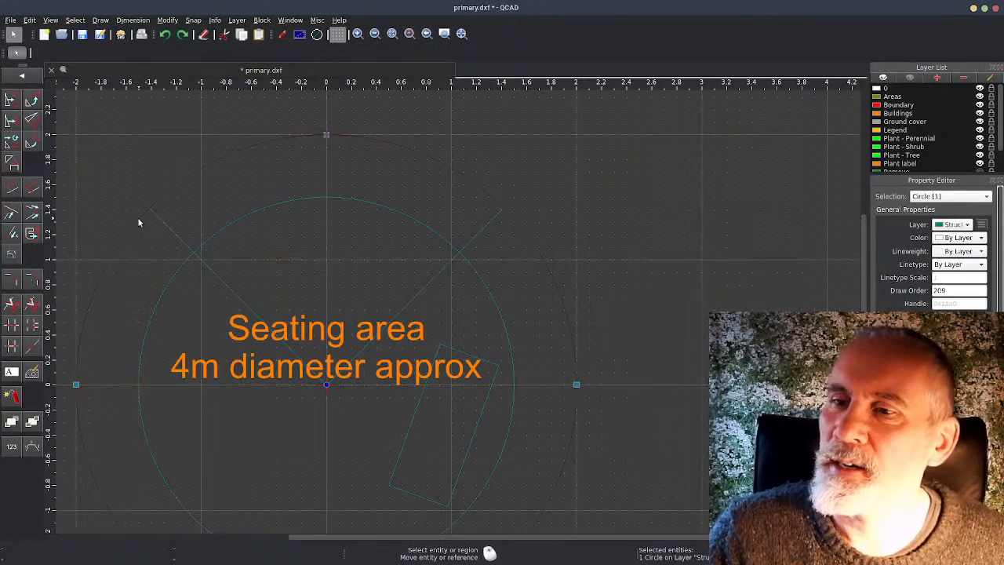
click(142, 258)
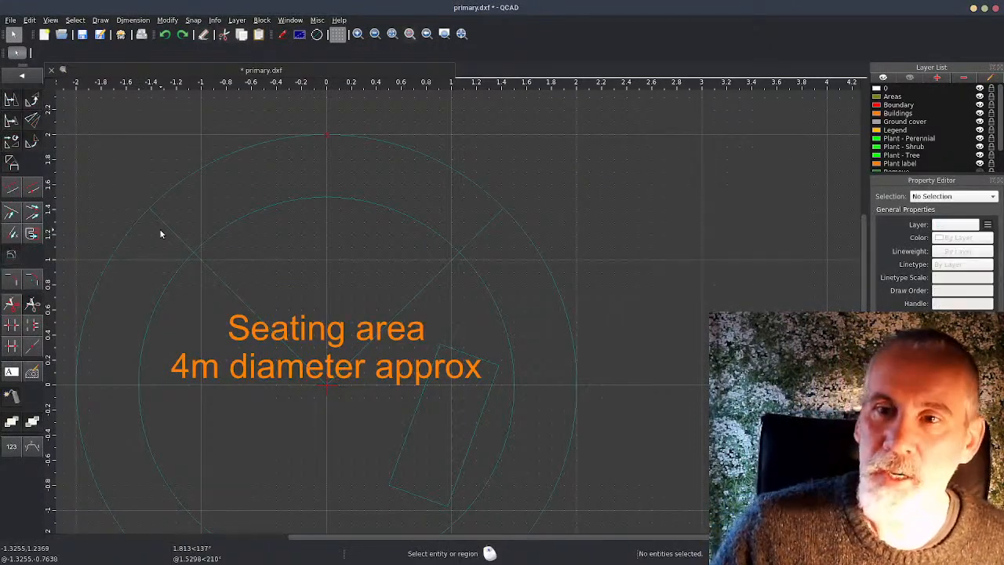
Divide the outer circle at its intersections with both radial lines and delete the upper arc between them
click(22, 76)
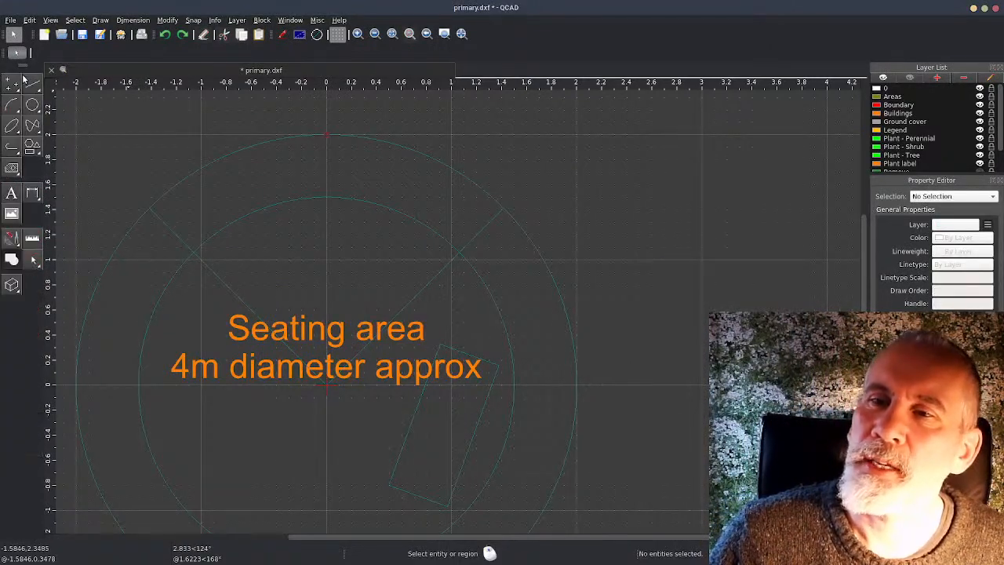
click(11, 240)
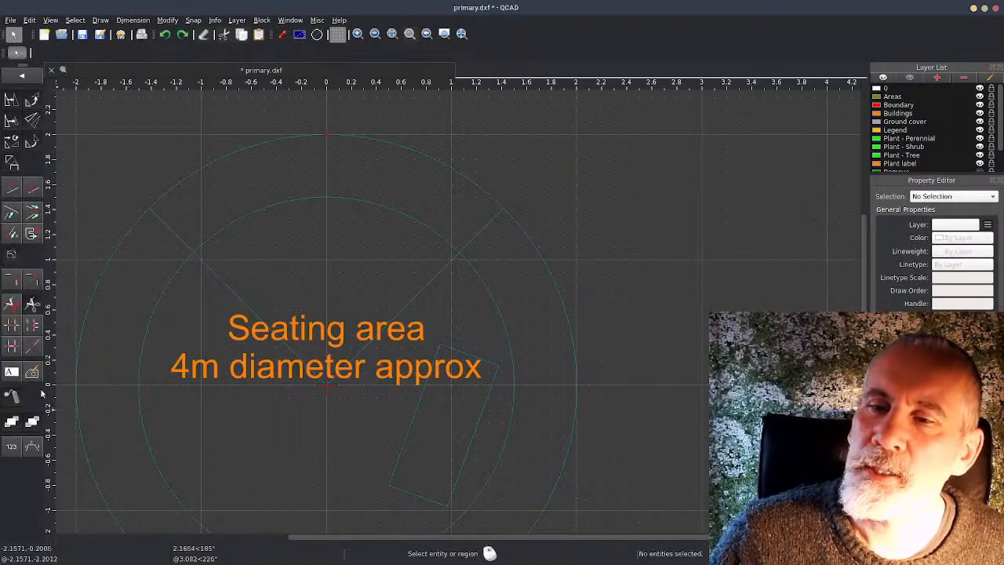
click(12, 303)
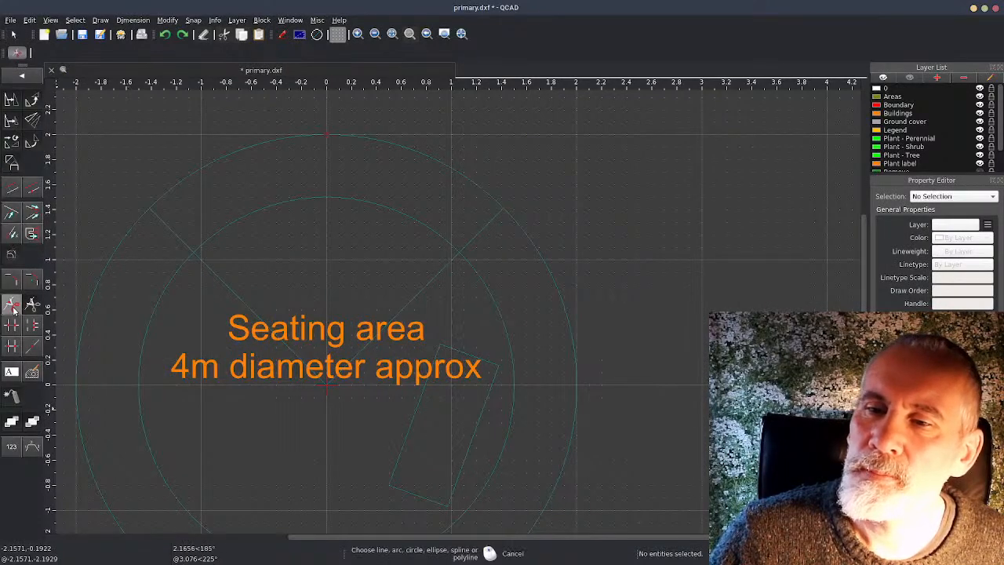
click(134, 225)
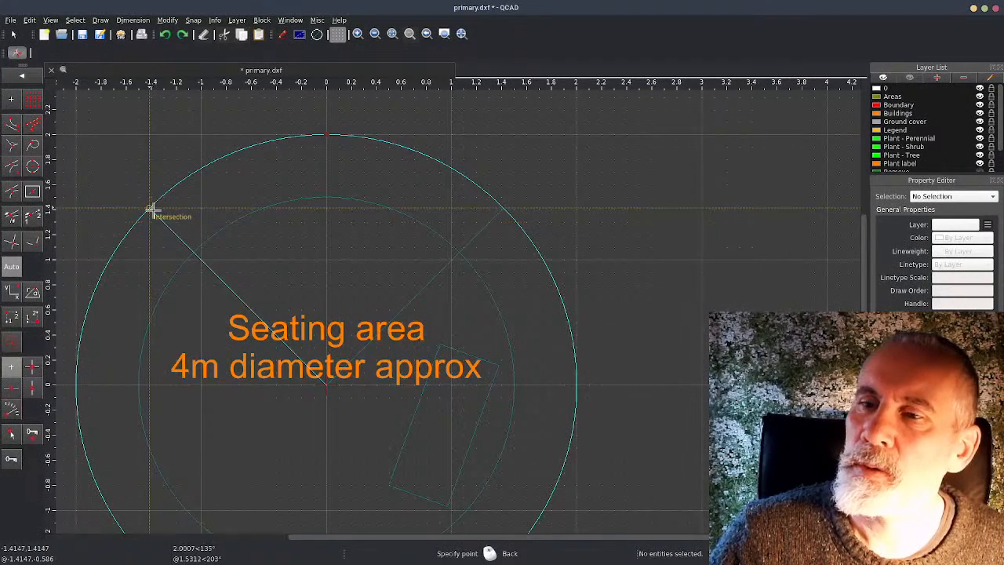
click(153, 210)
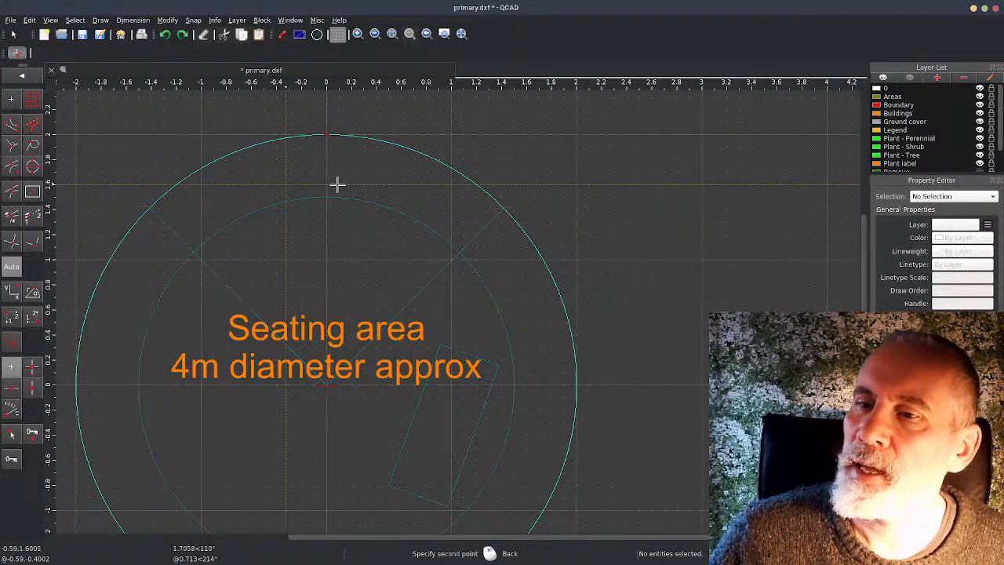
click(503, 209)
key(Escape)
click(429, 153)
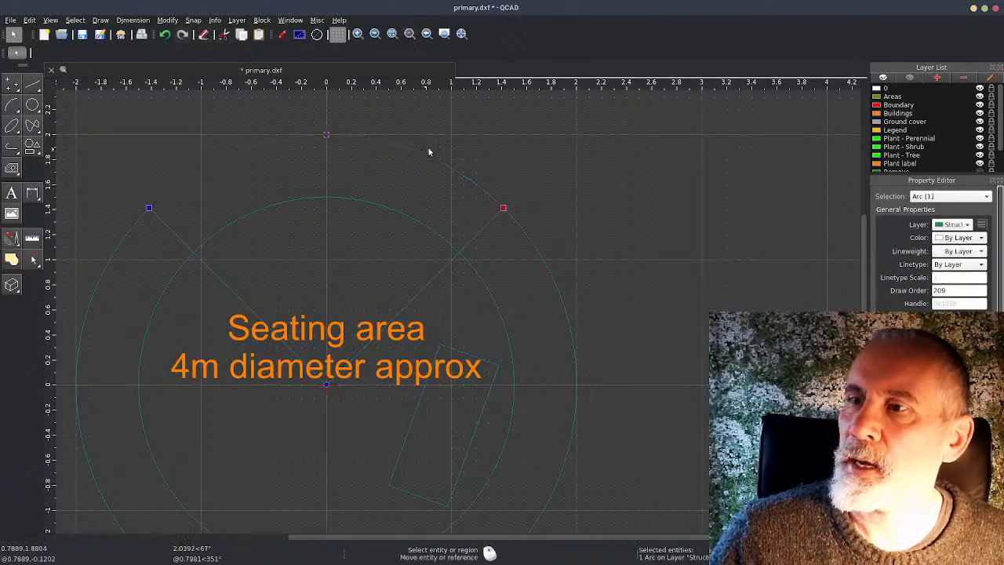
key(Delete)
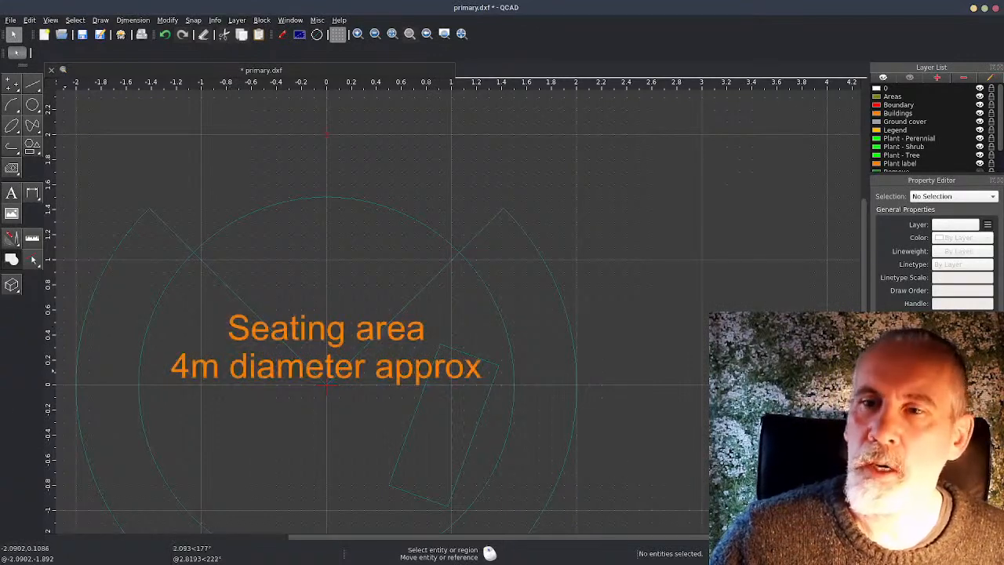
Divide the inner circle at its intersection with the left radial line
click(12, 239)
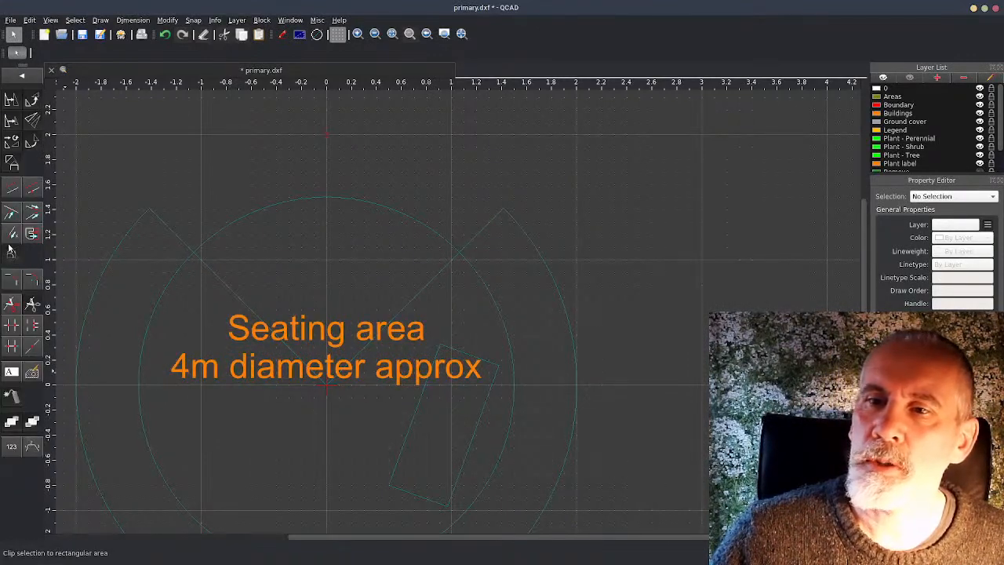
click(11, 303)
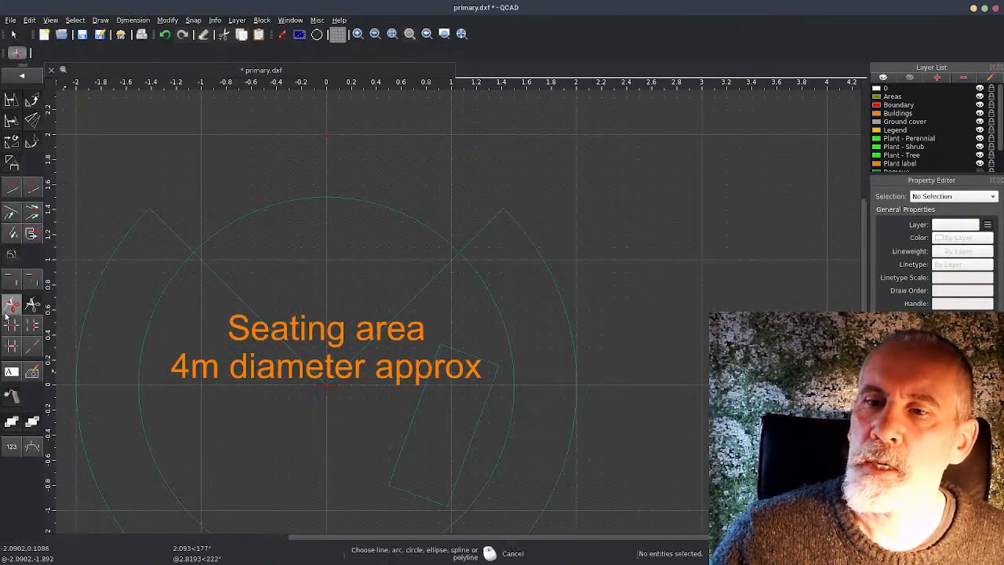
click(171, 281)
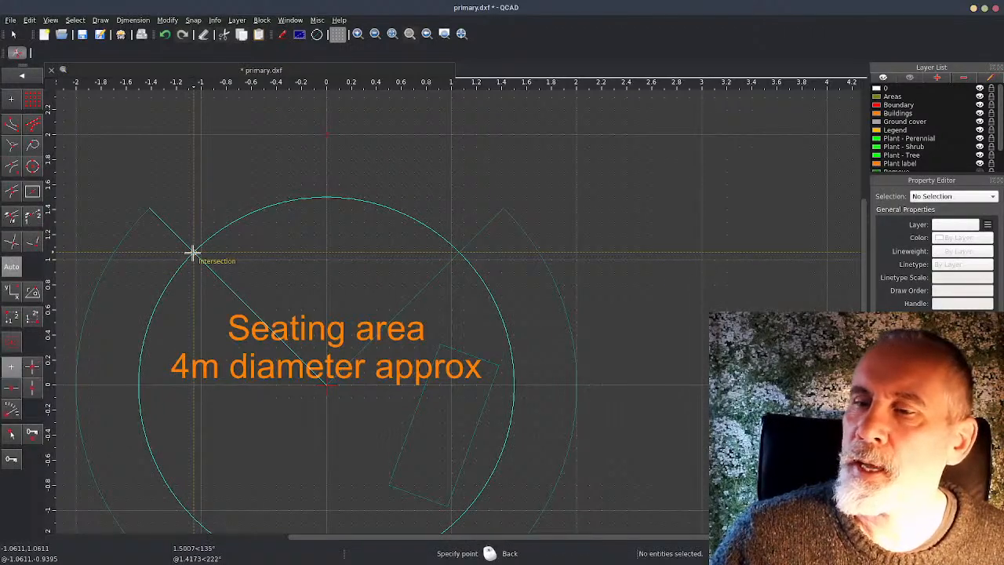
click(193, 252)
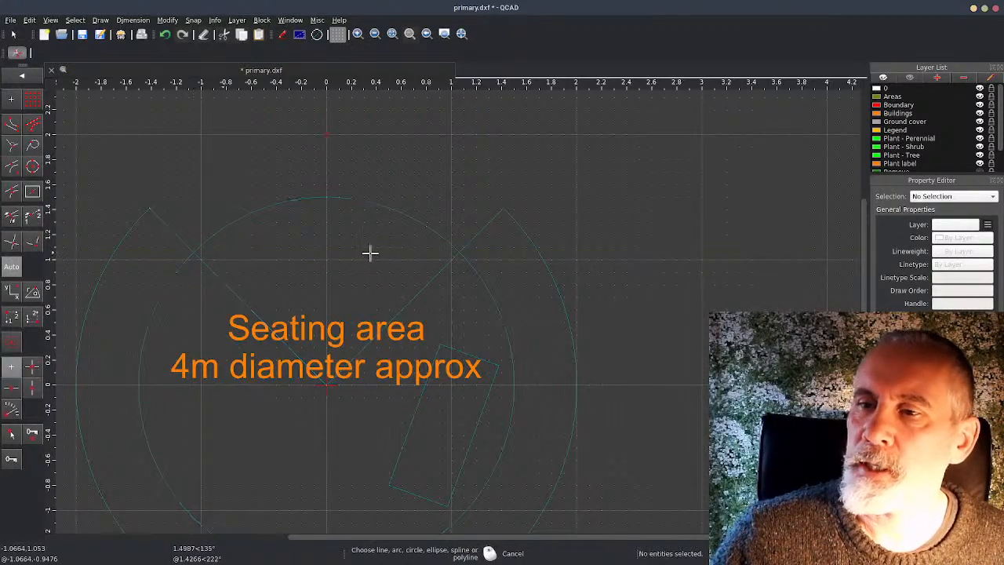
click(459, 252)
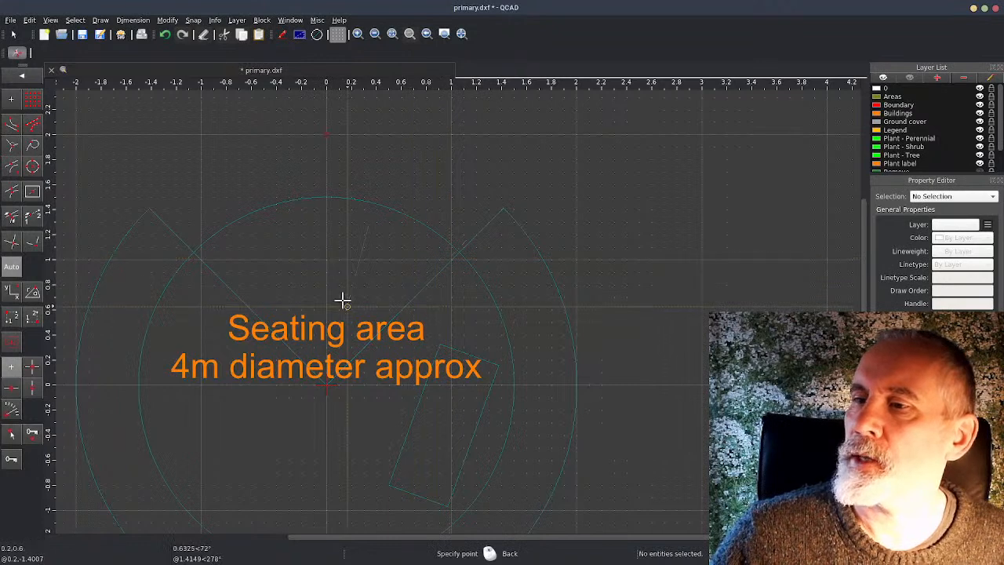
Try to delete the upper arc of the inner circle, and undo the deletion
right_click(380, 205)
click(381, 205)
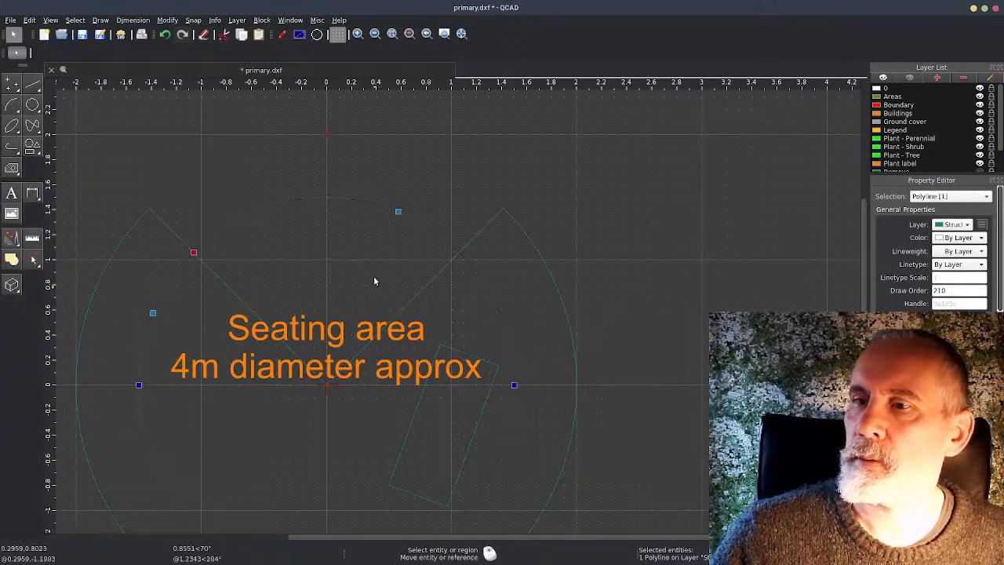
key(Delete)
key(ctrl+z)
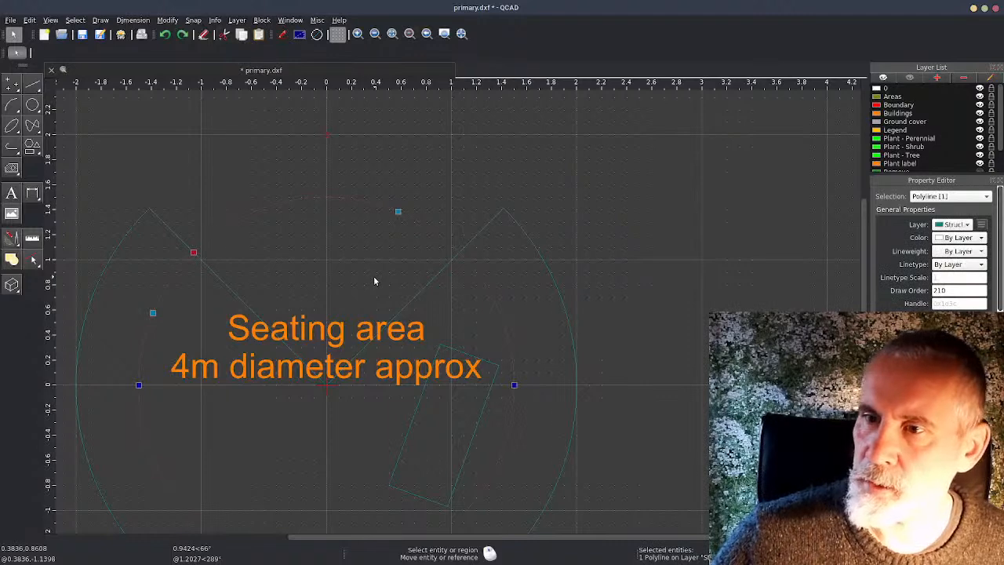
key(Escape)
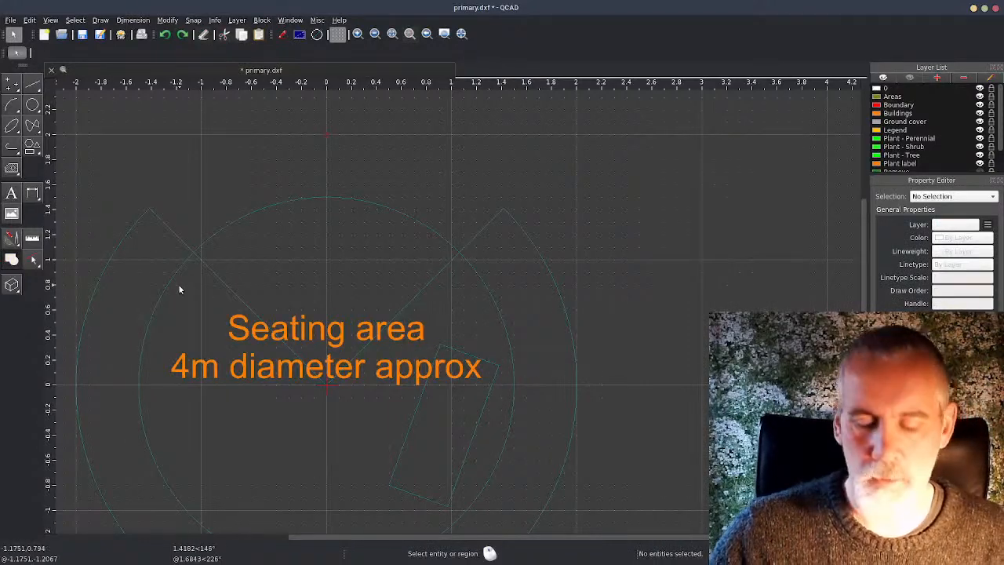
Divide the inner circle at its intersections with both radial lines and delete the upper arc between them
click(11, 237)
click(11, 304)
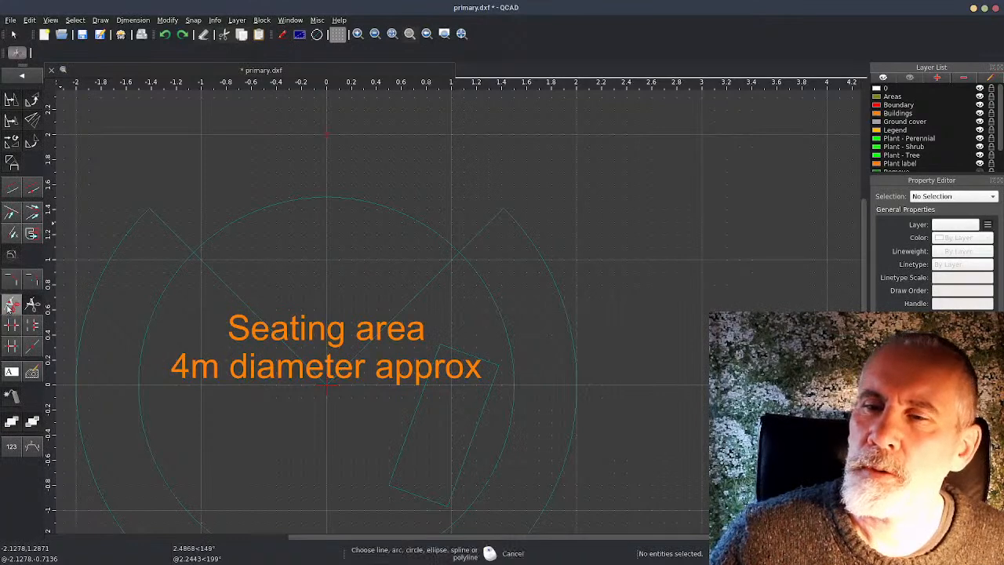
click(159, 294)
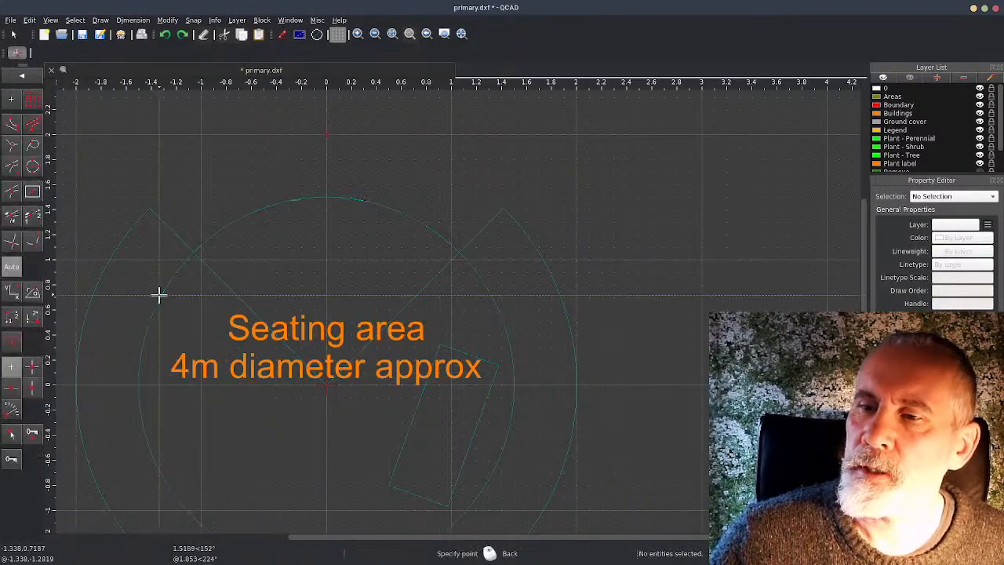
click(194, 250)
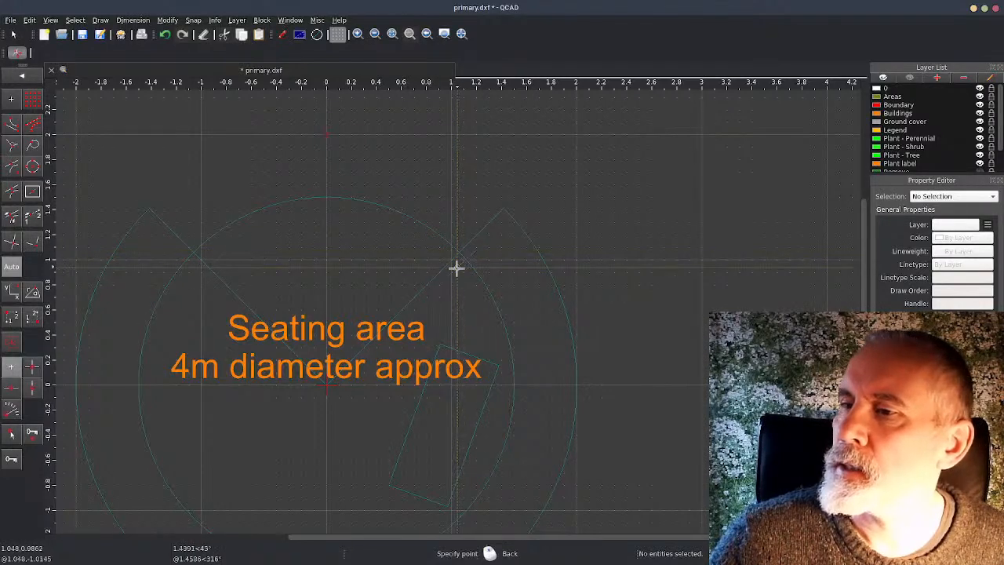
key(Escape)
click(347, 202)
key(Delete)
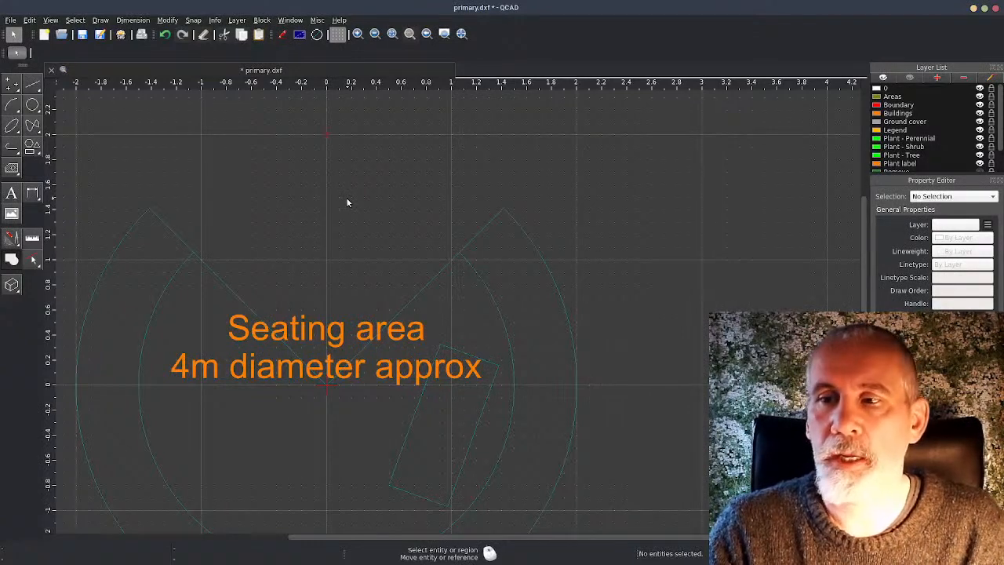
Try deleting the left radial line, undo the deletion and clear the selection
click(232, 295)
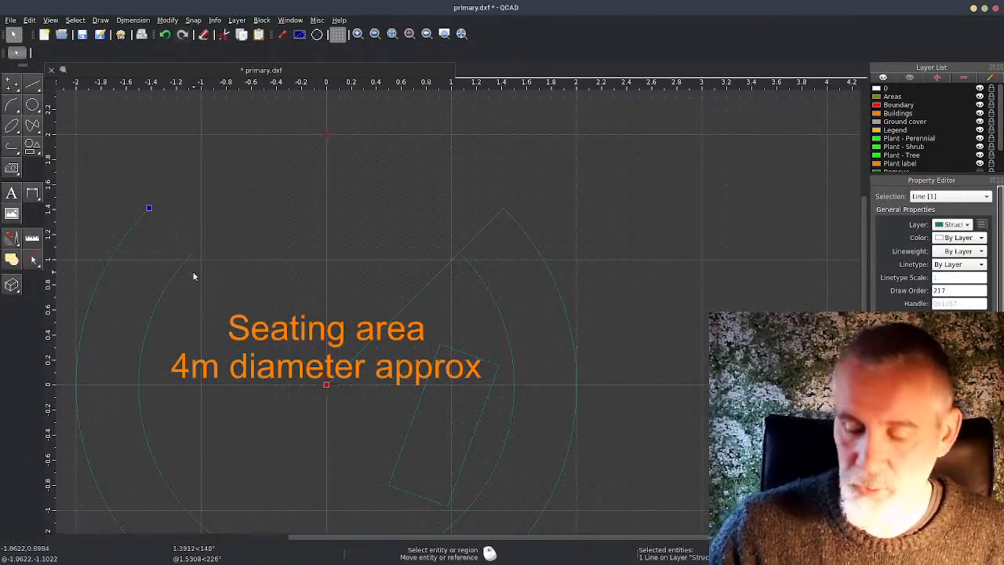
key(Delete)
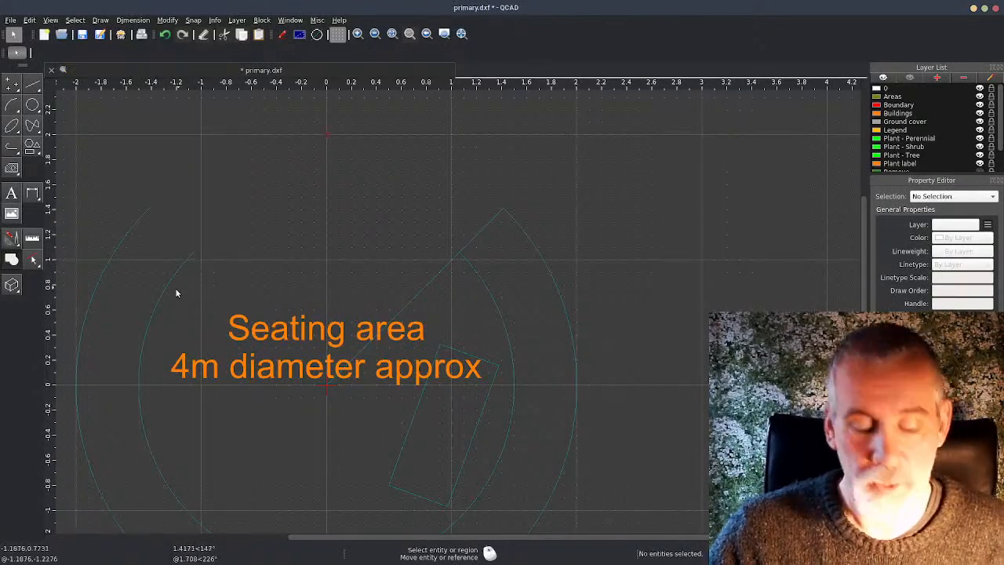
key(ctrl+z)
key(Escape)
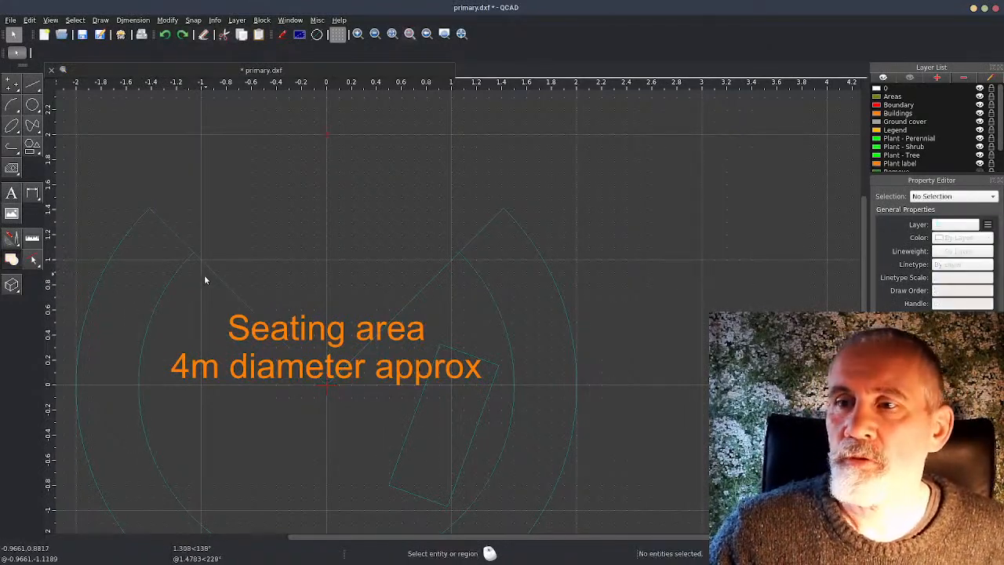
click(218, 278)
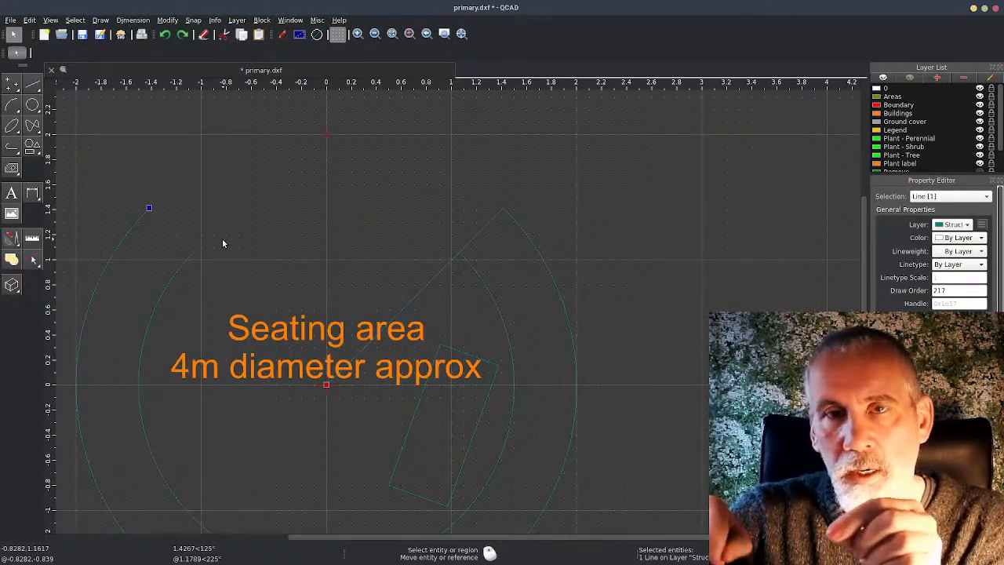
click(321, 157)
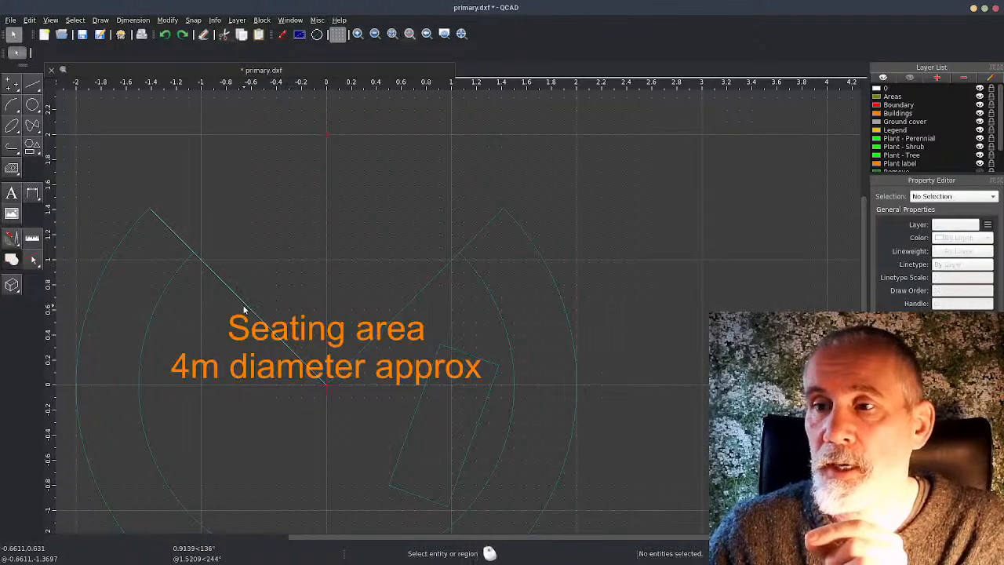
Shorten the left radial line by moving its inner endpoint from the origin to the left end of the inner arc
click(244, 310)
click(327, 384)
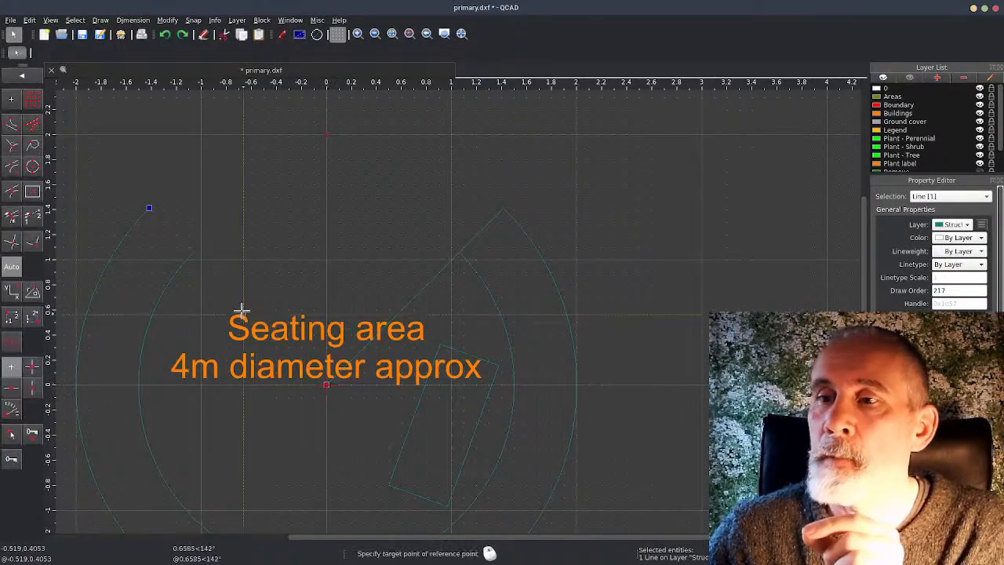
click(192, 252)
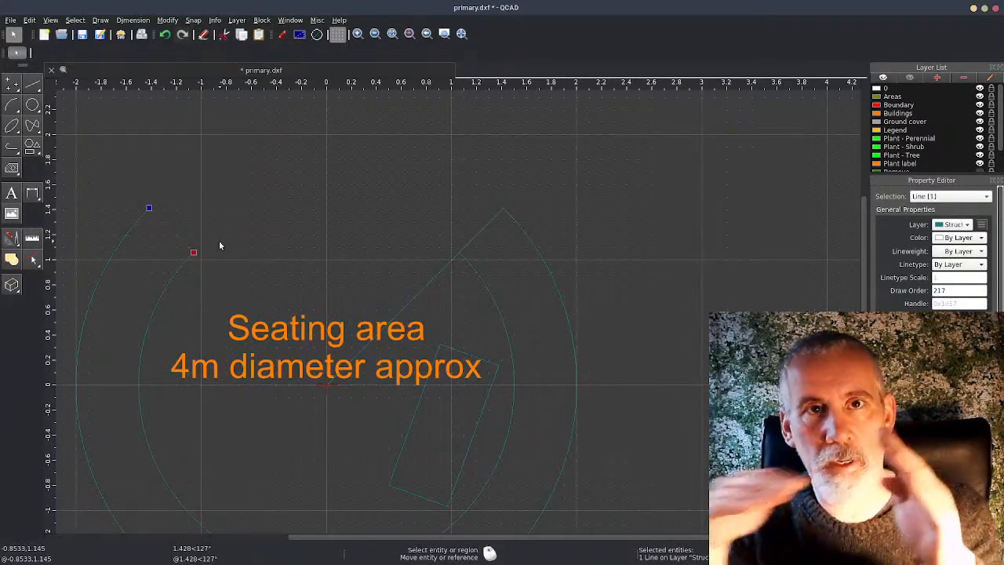
Try to shorten the right radial line by shifting its origin end onto the inner arc
click(403, 305)
click(327, 385)
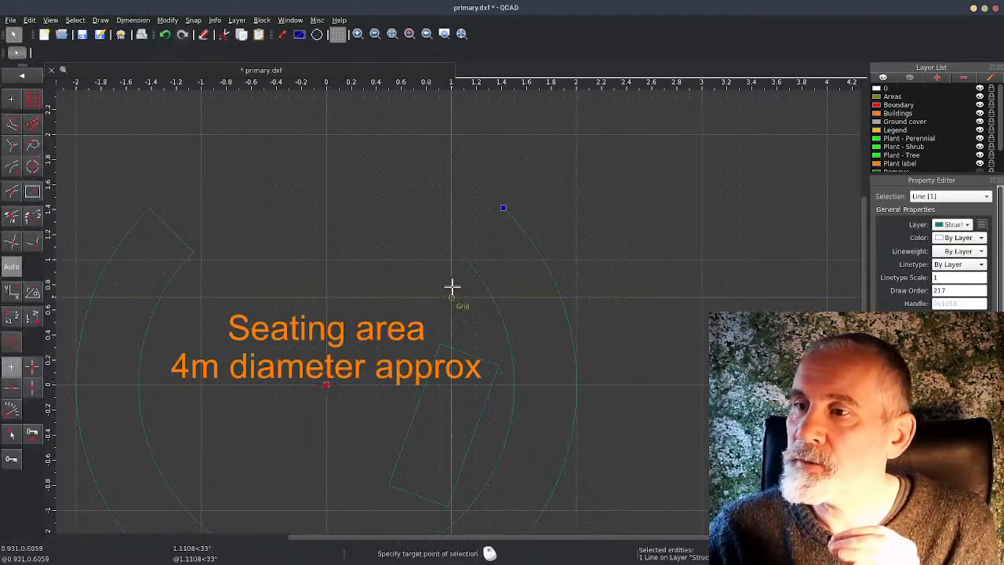
click(458, 251)
key(Escape)
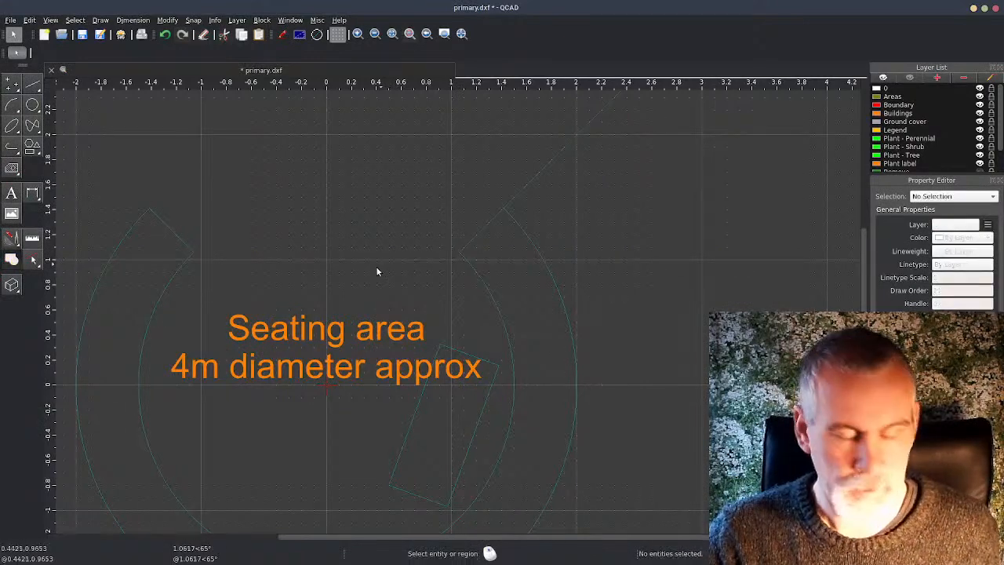
Shorten the right radial line by moving its inner endpoint from the origin to the right end of the inner arc
click(408, 296)
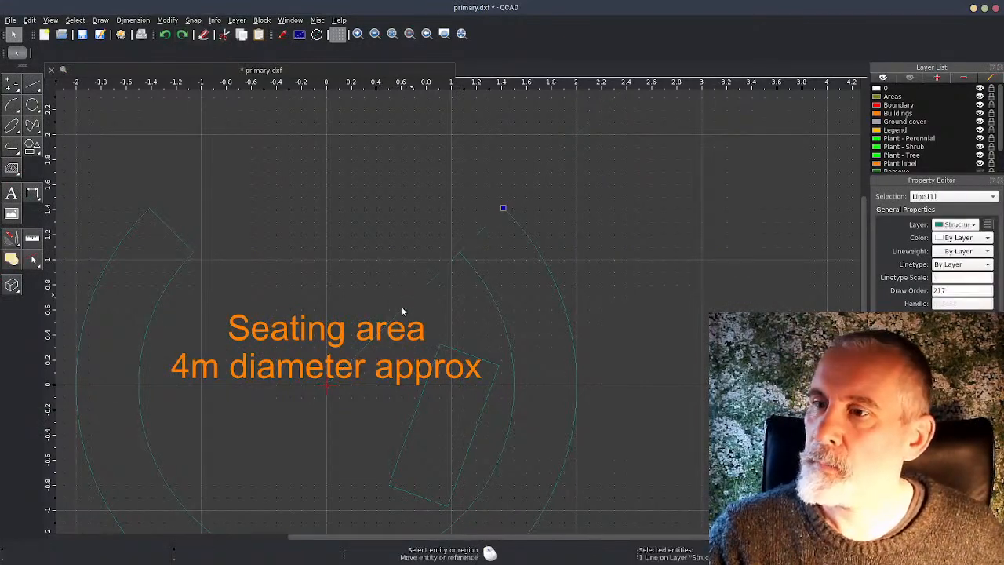
click(326, 384)
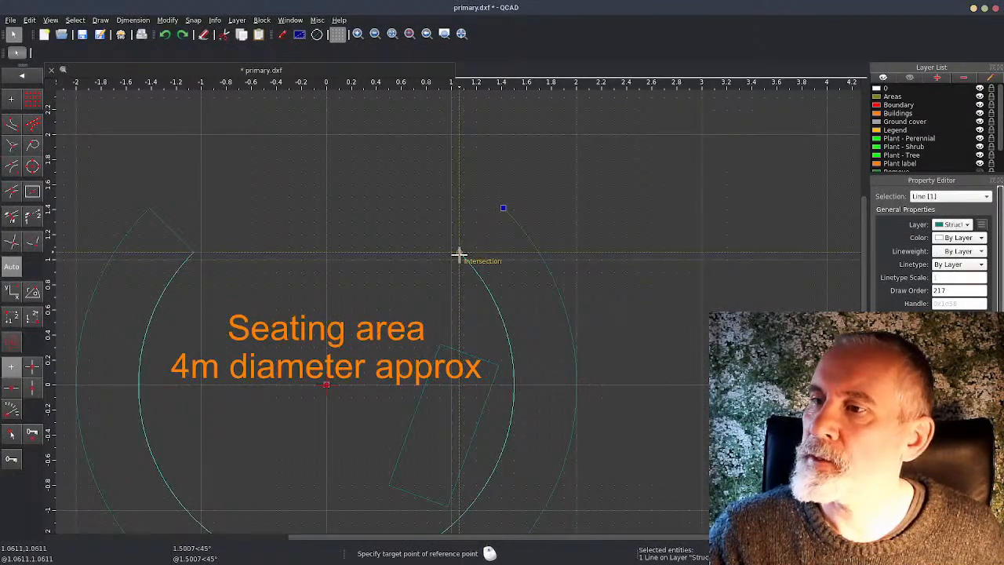
click(458, 252)
key(Escape)
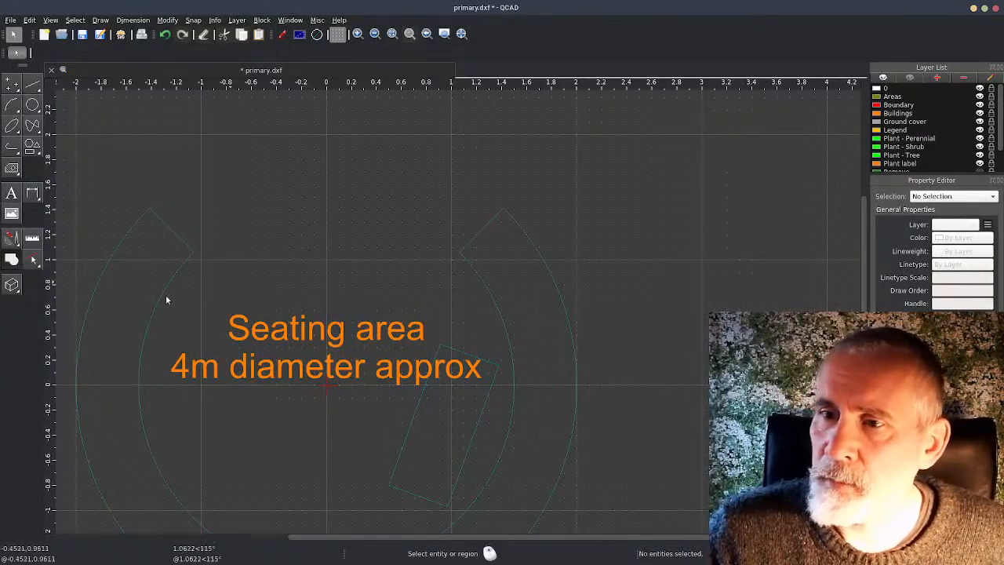
Join the inner arc, outer arc and both shortened radial lines into a single polyline with Polyline from Selection
scroll(211, 312, down, 2)
middle_drag(228, 298, 251, 228)
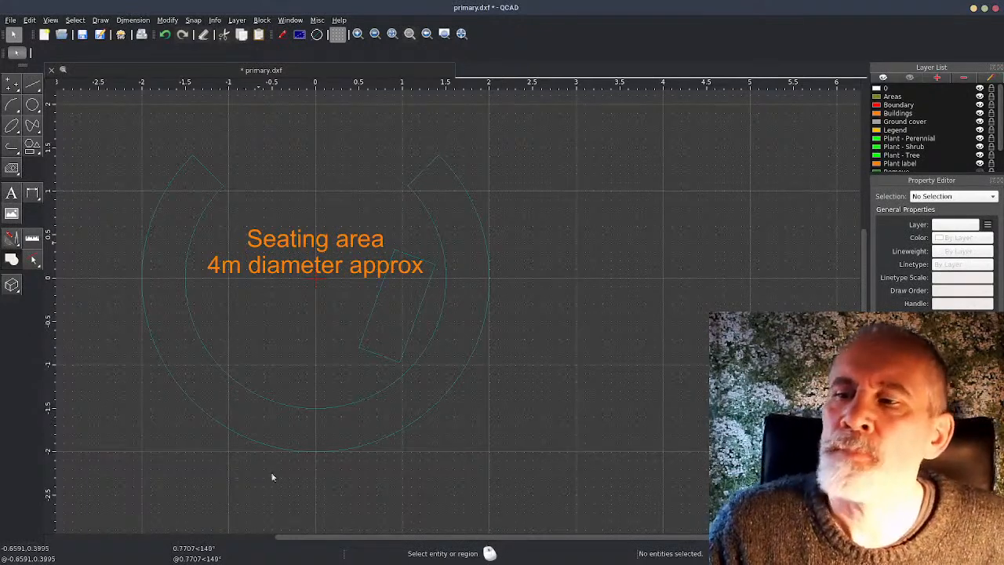
click(318, 406)
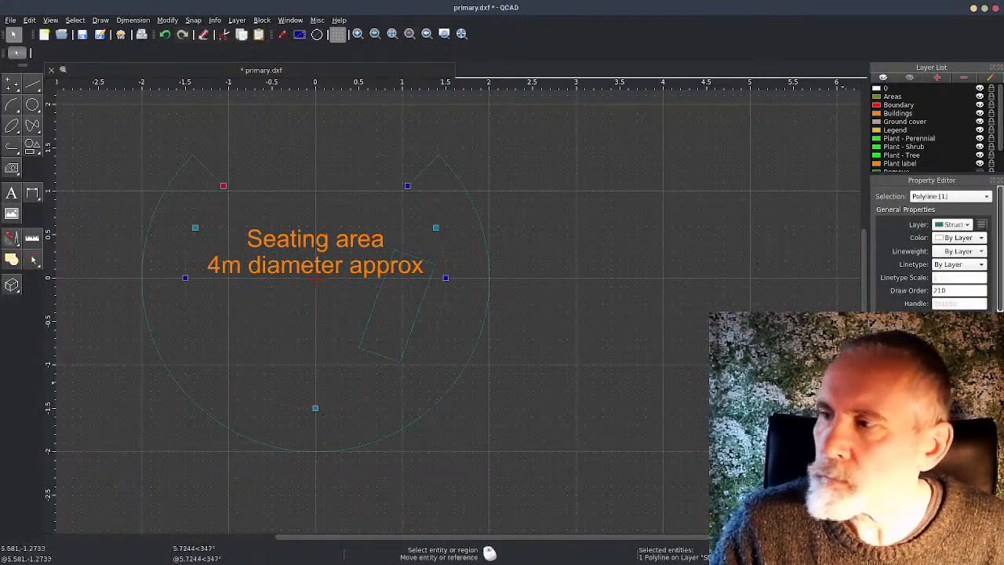
click(440, 403)
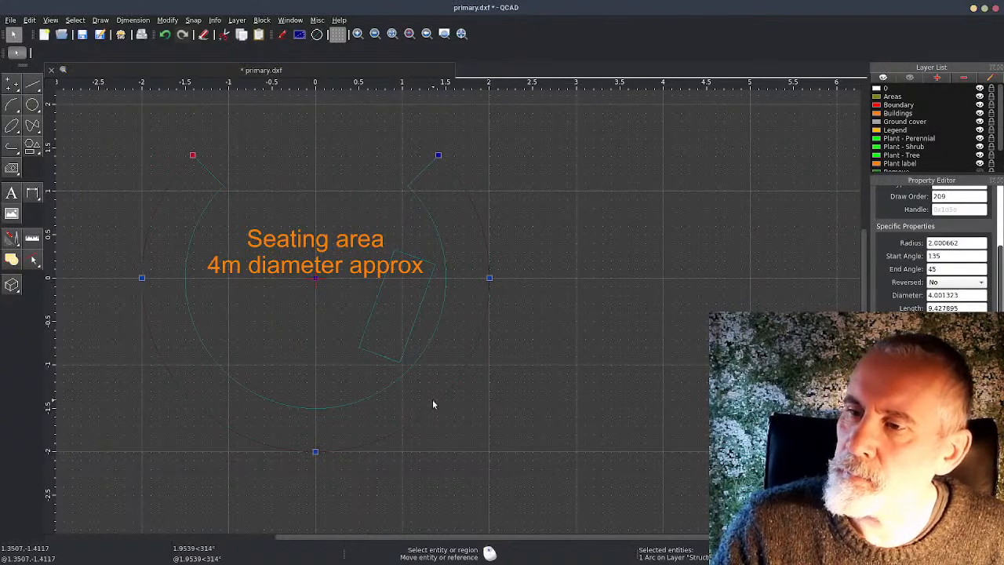
click(435, 337)
double_click(426, 171)
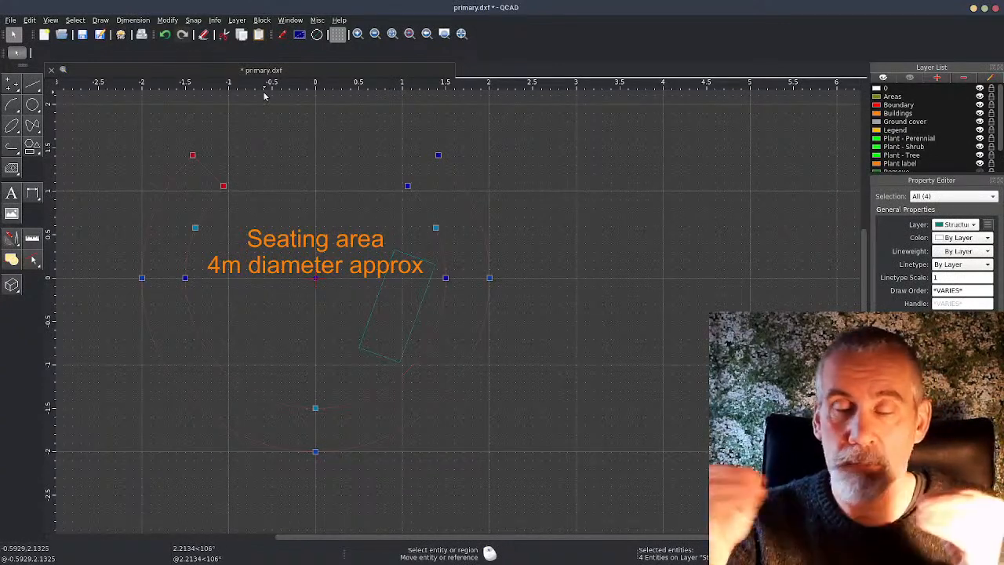
click(167, 21)
click(191, 22)
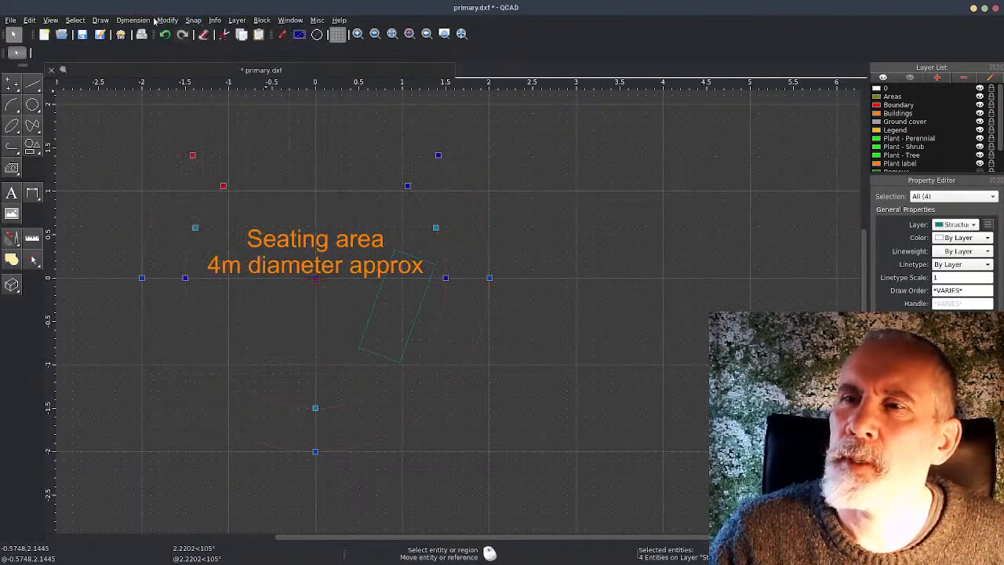
click(103, 22)
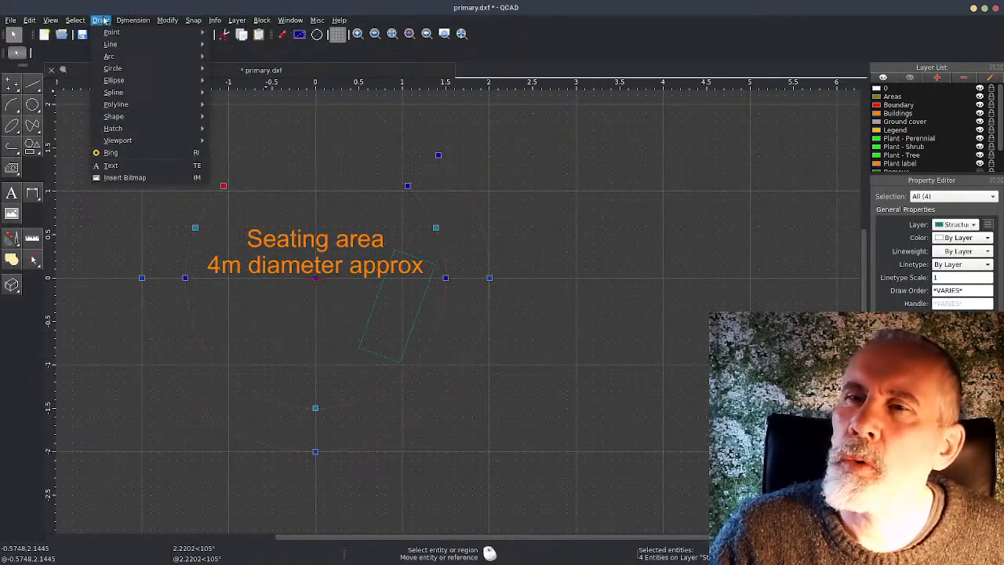
mouse_move(119, 104)
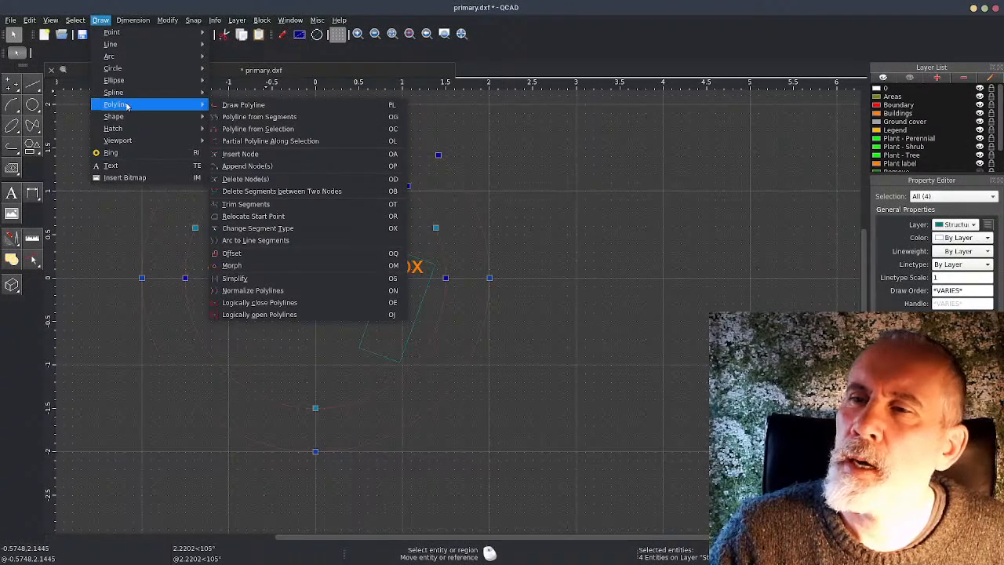
click(271, 130)
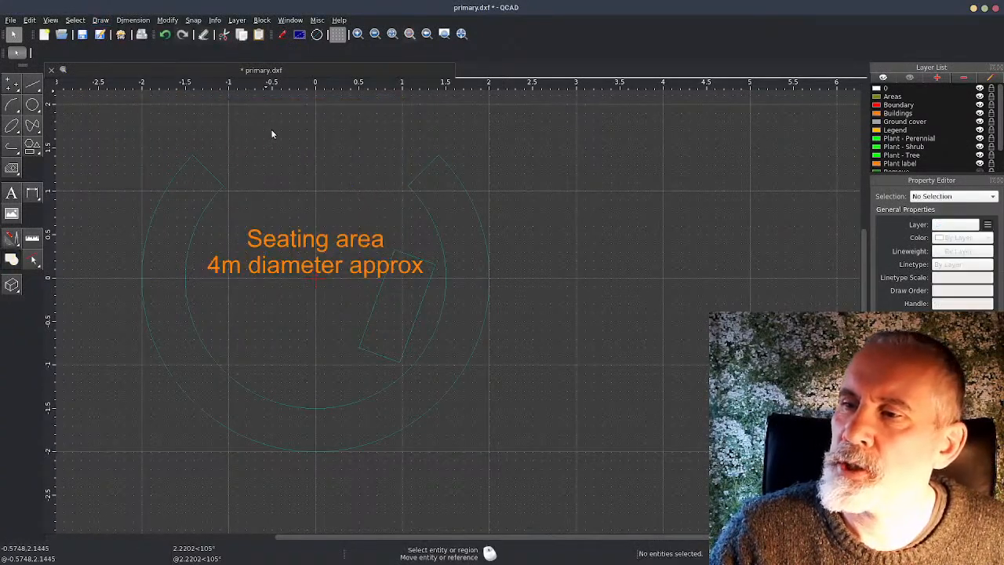
click(482, 228)
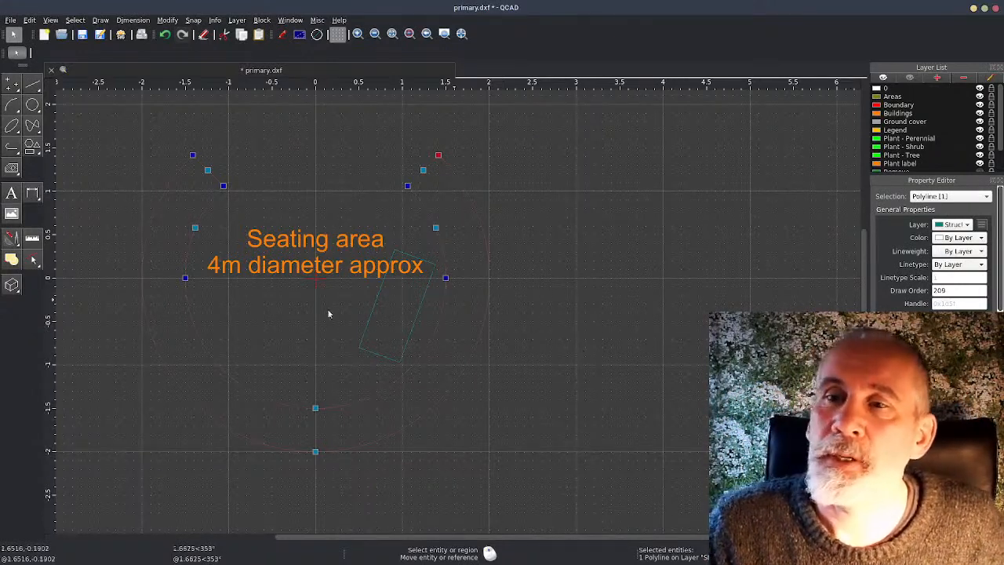
key(Escape)
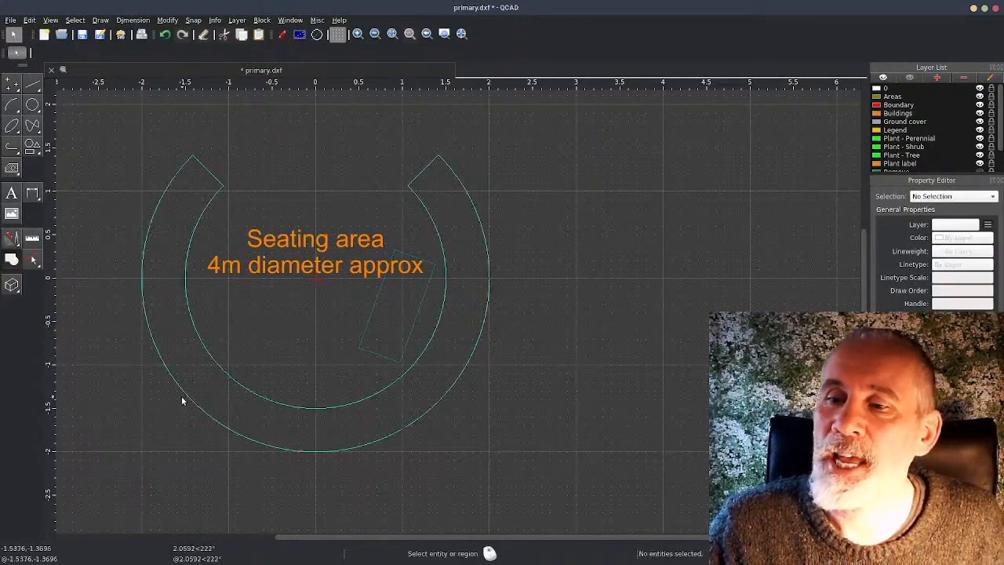
Rotate the C-shaped seat polyline by 70 degrees about the origin
click(156, 323)
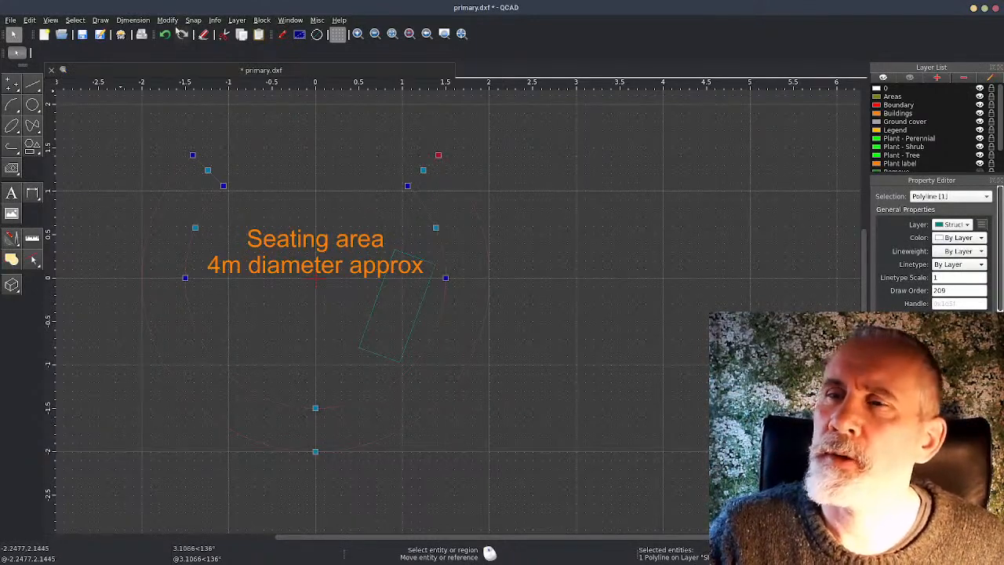
click(167, 21)
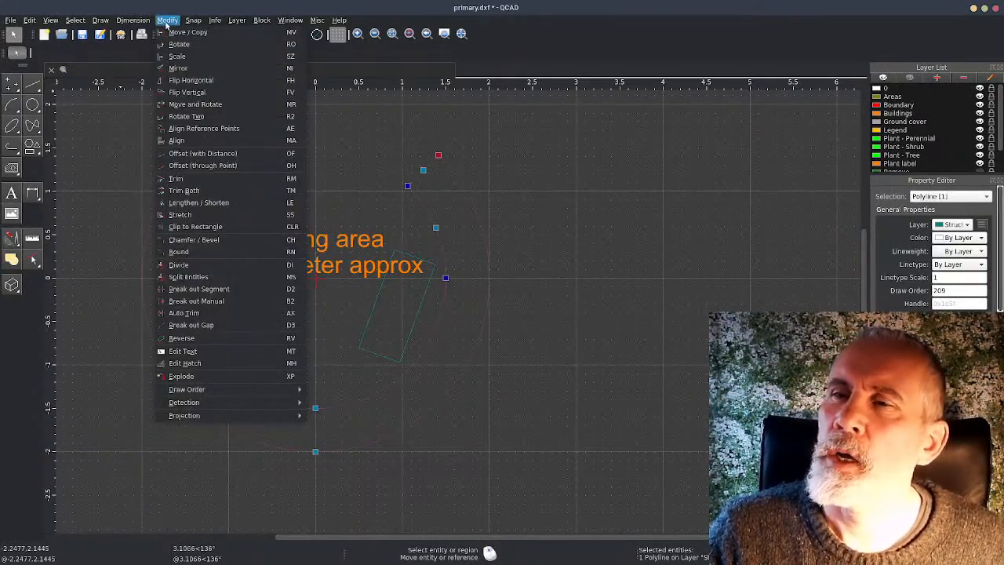
click(170, 45)
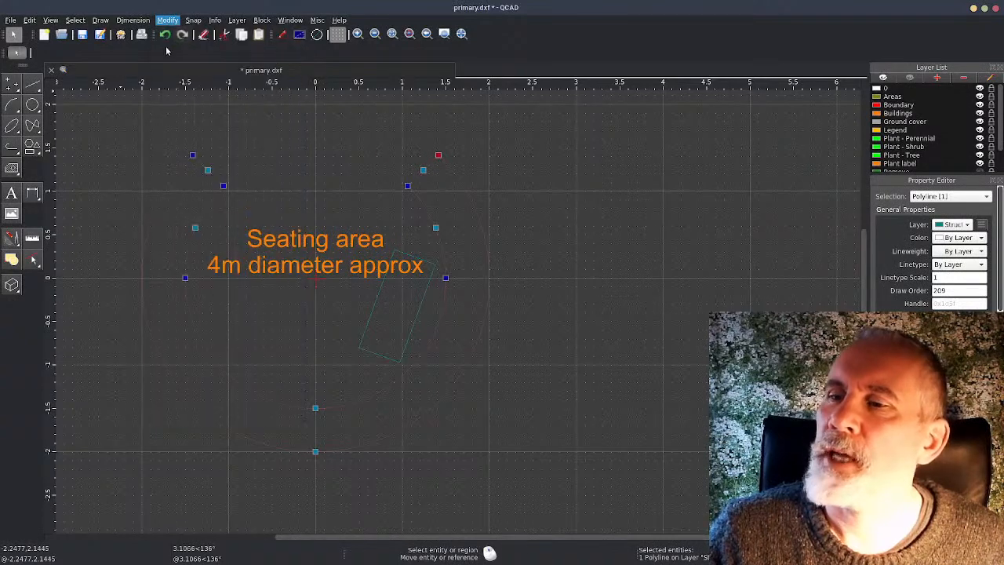
click(316, 284)
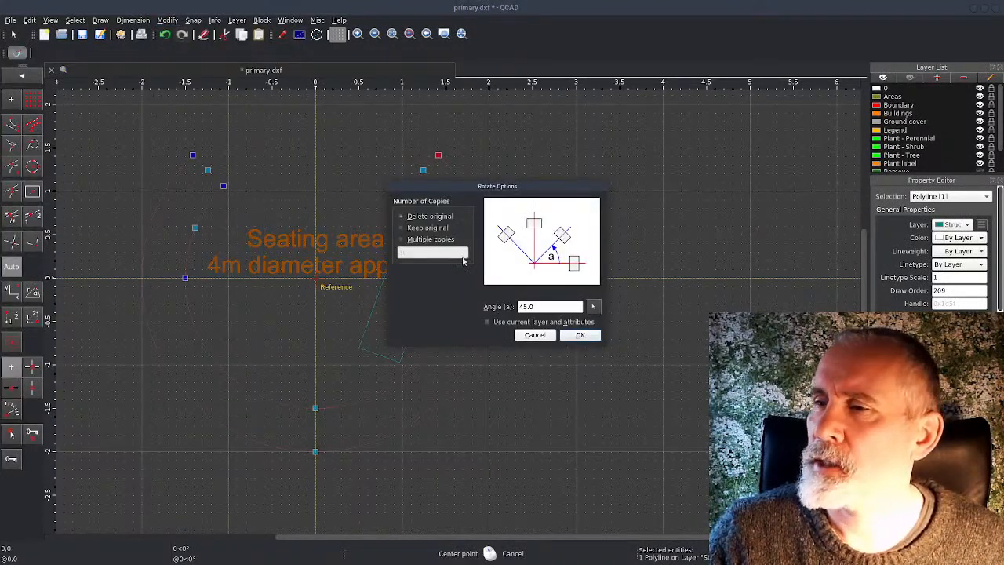
double_click(548, 306)
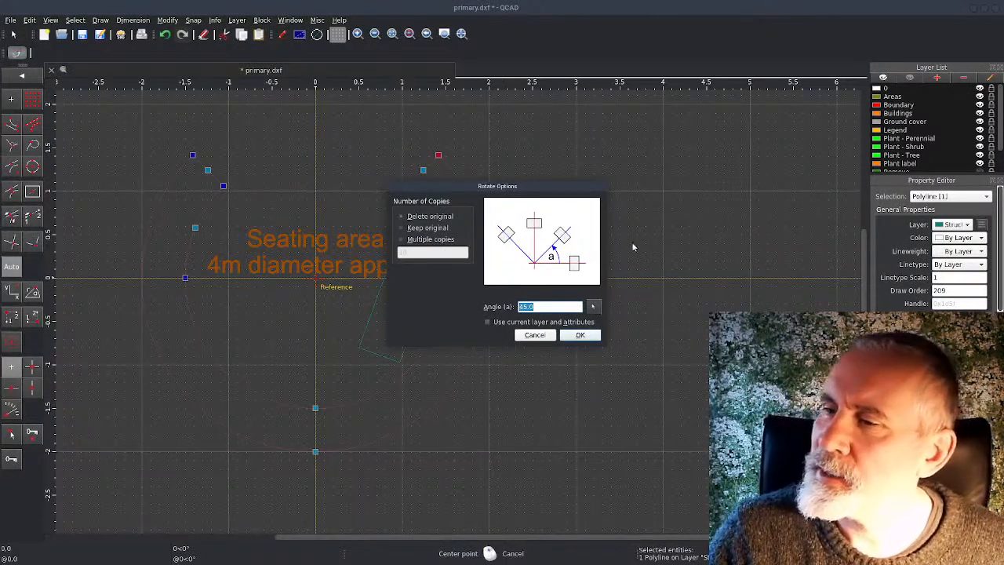
text(70)
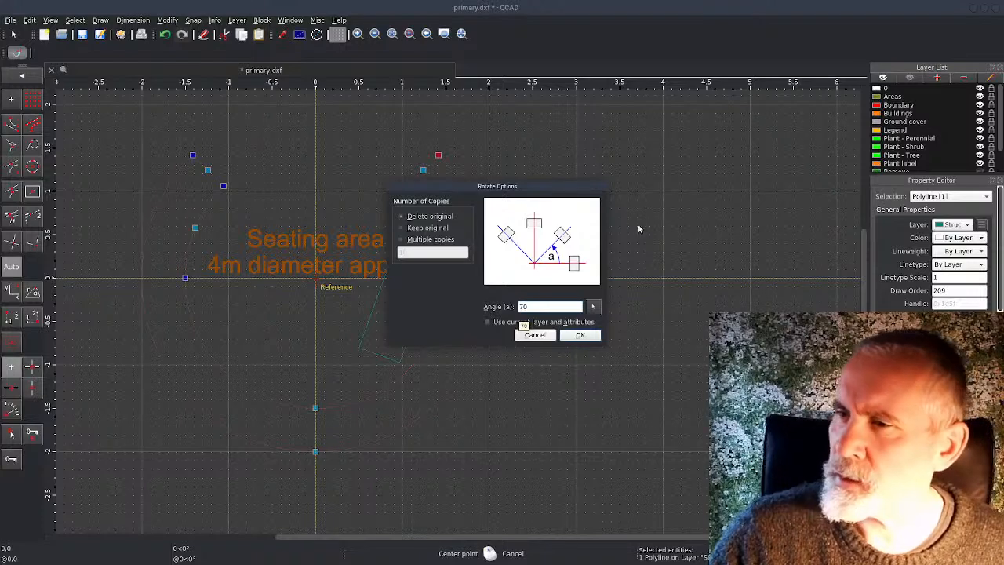
click(589, 335)
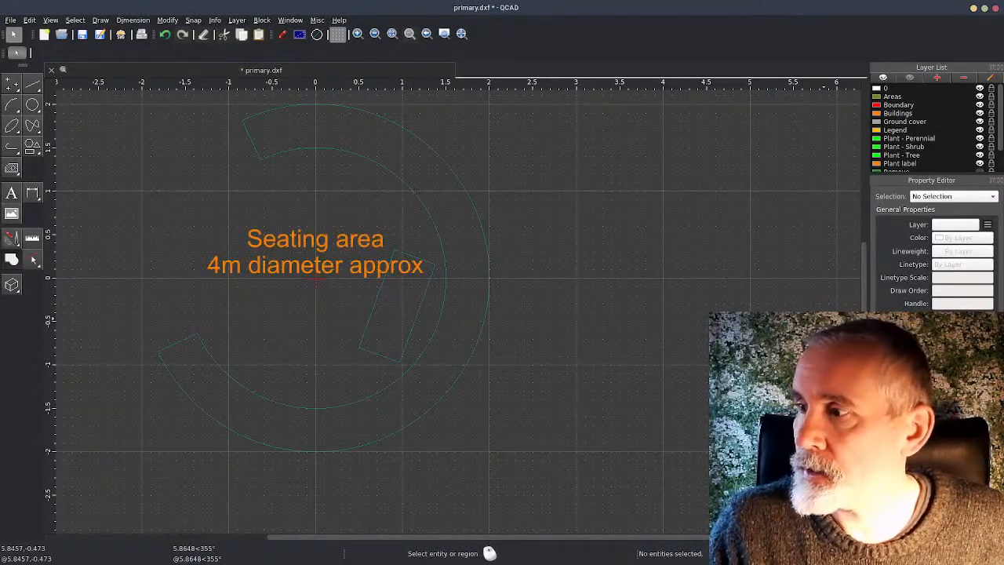
Return to the main garden plan to check the Seating area block near the Cherry tree, and save the drawing
scroll(549, 352, down, 5)
scroll(548, 351, down, 3)
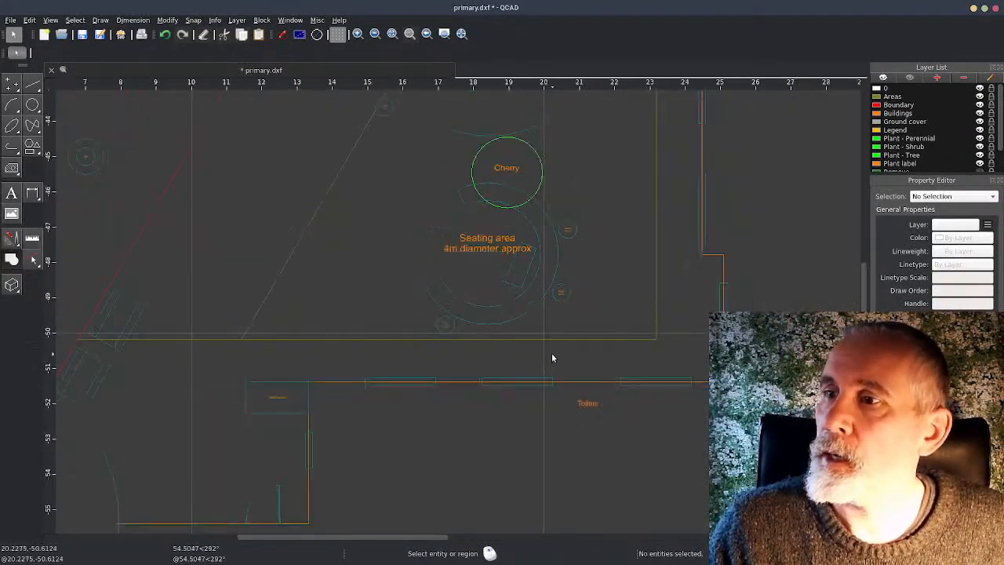
middle_drag(543, 346, 464, 363)
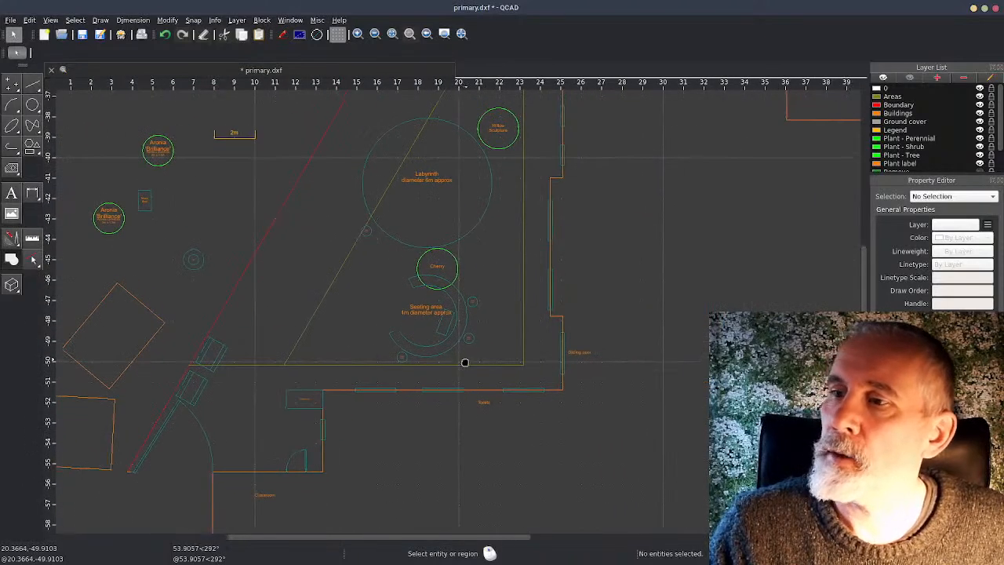
click(411, 286)
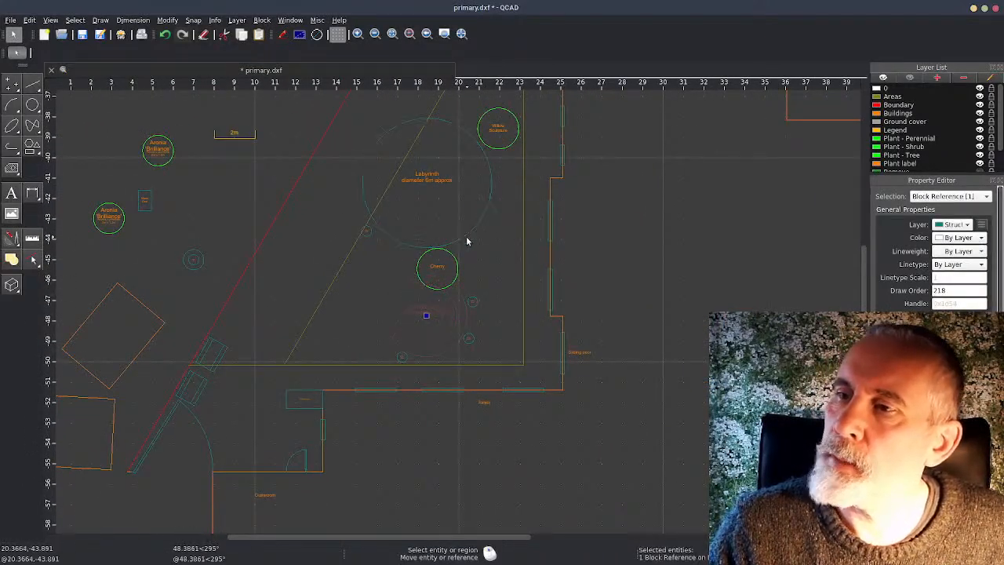
key(Escape)
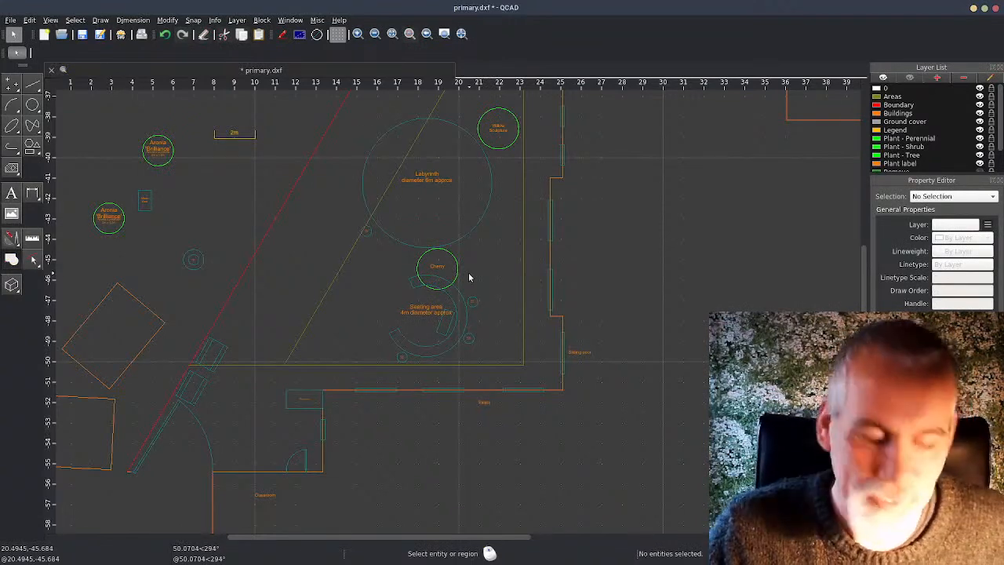
key(ctrl+s)
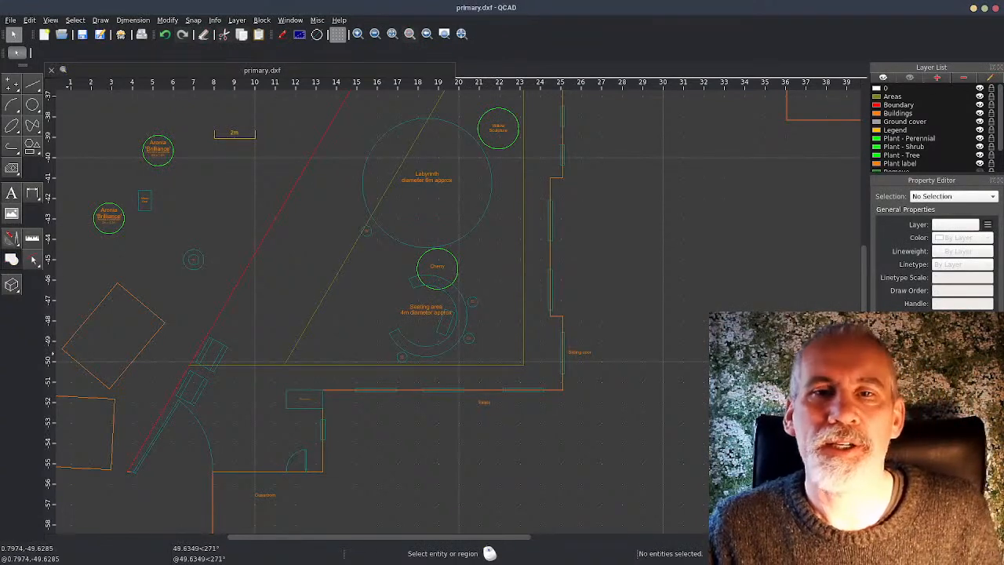